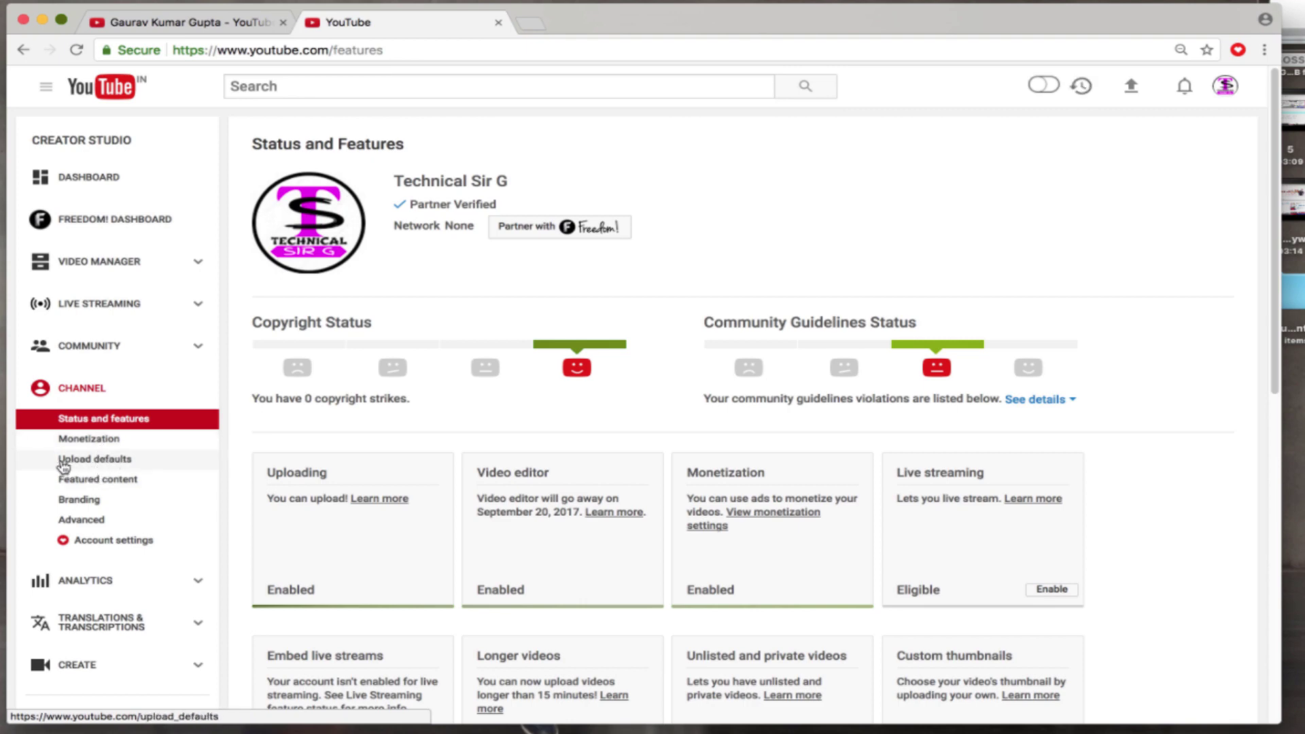
Open the channel's upload defaults and set the default privacy to Public.
left_click(136, 462)
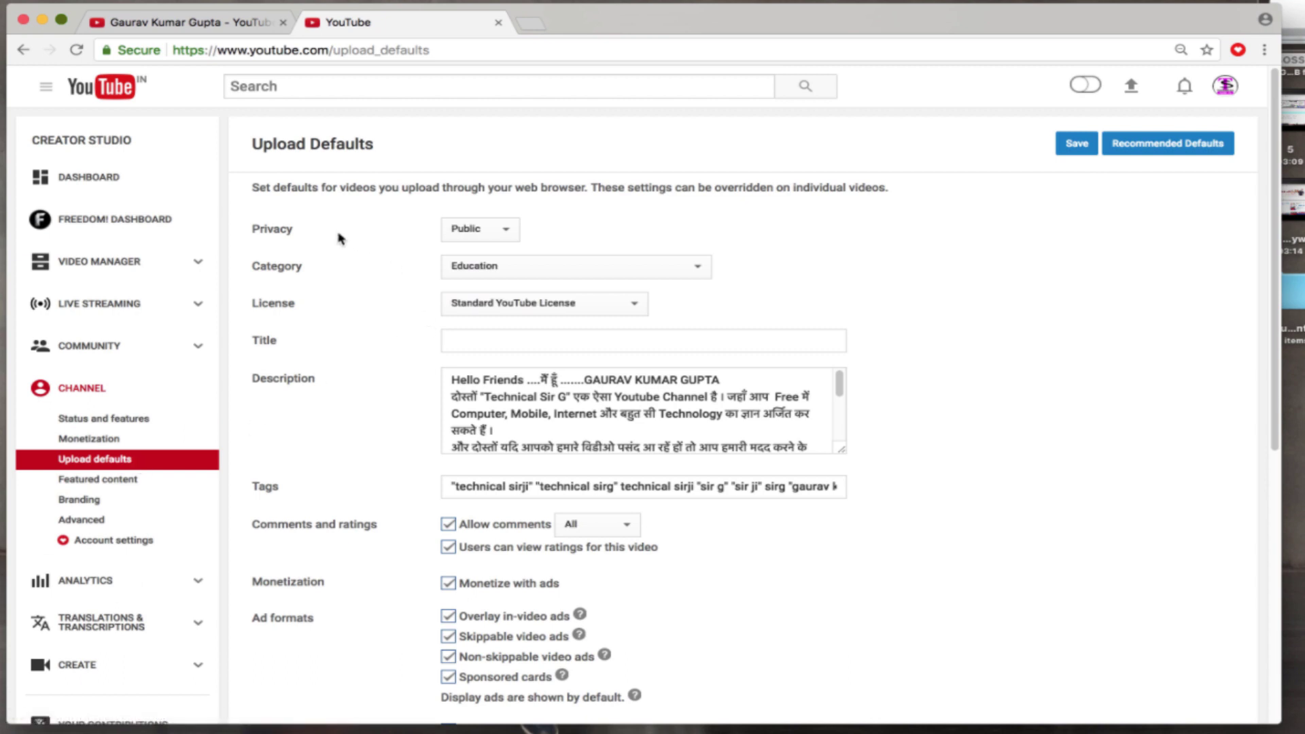
left_click(499, 229)
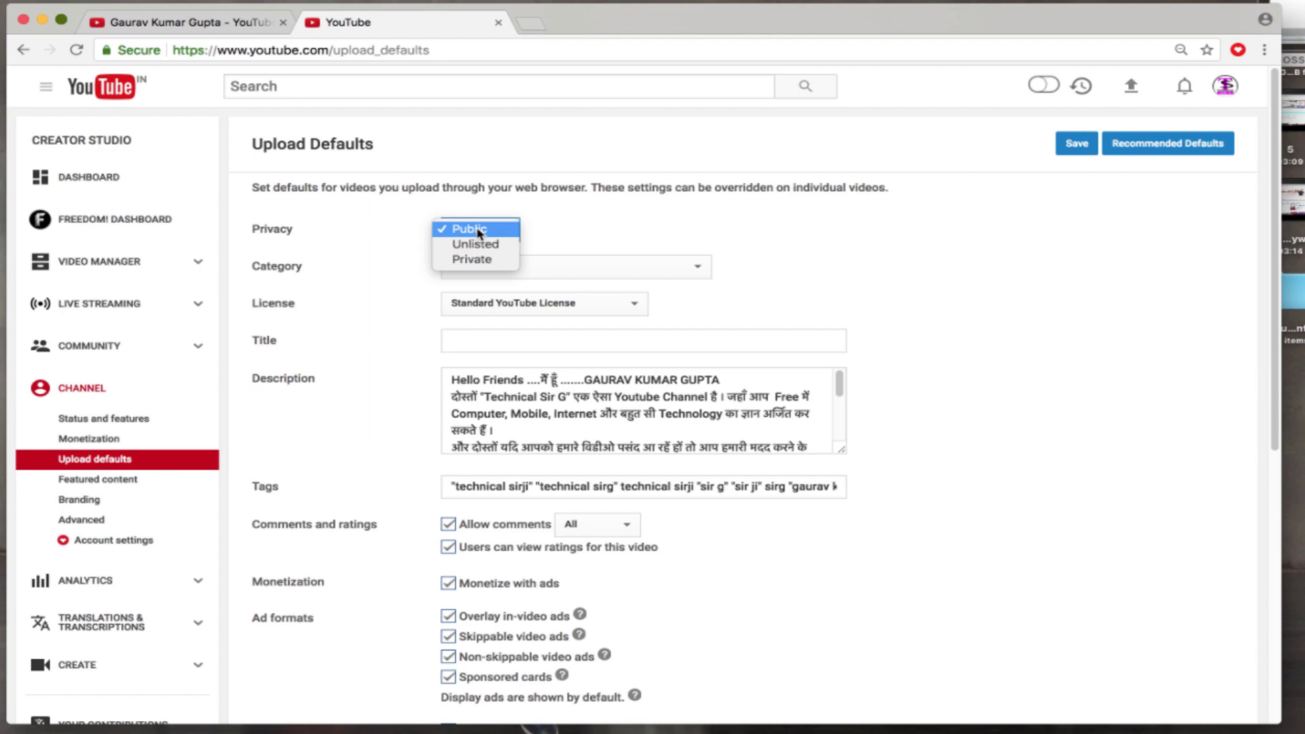
left_click(478, 230)
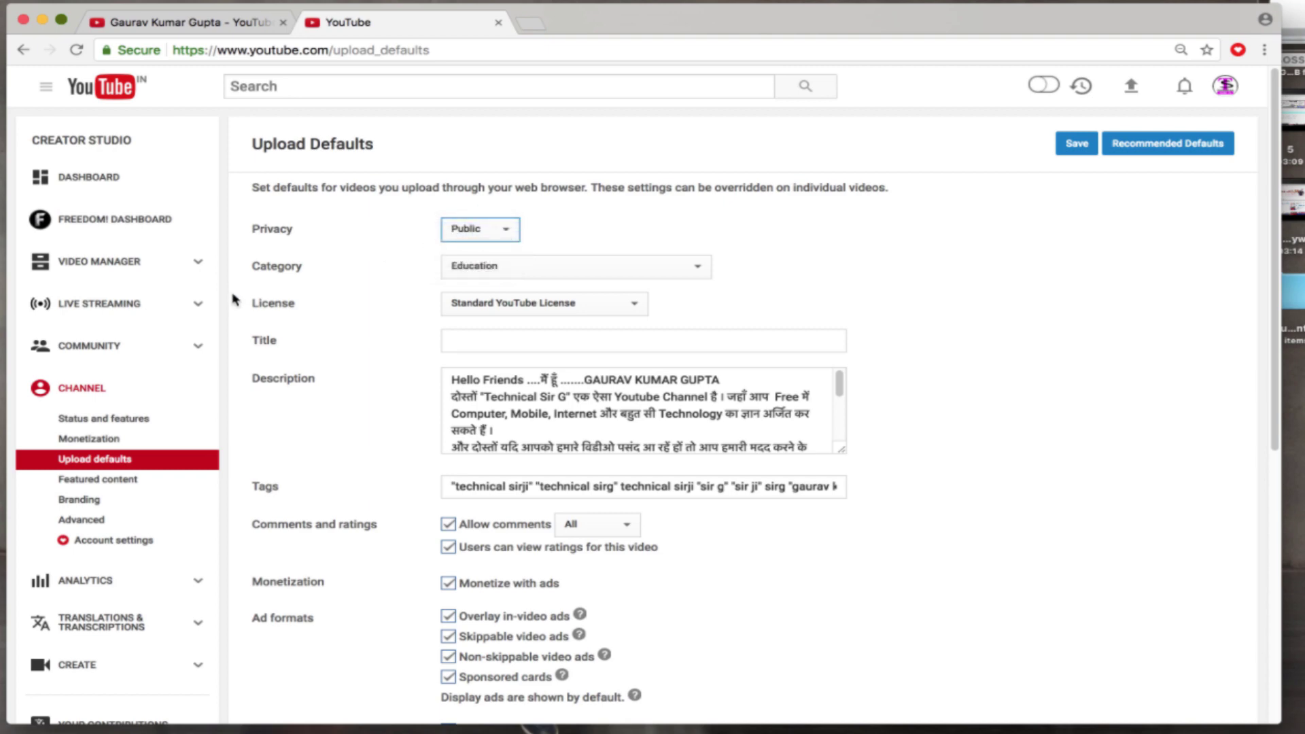
Set the default category to Education and the default license to Standard YouTube License.
left_click(569, 269)
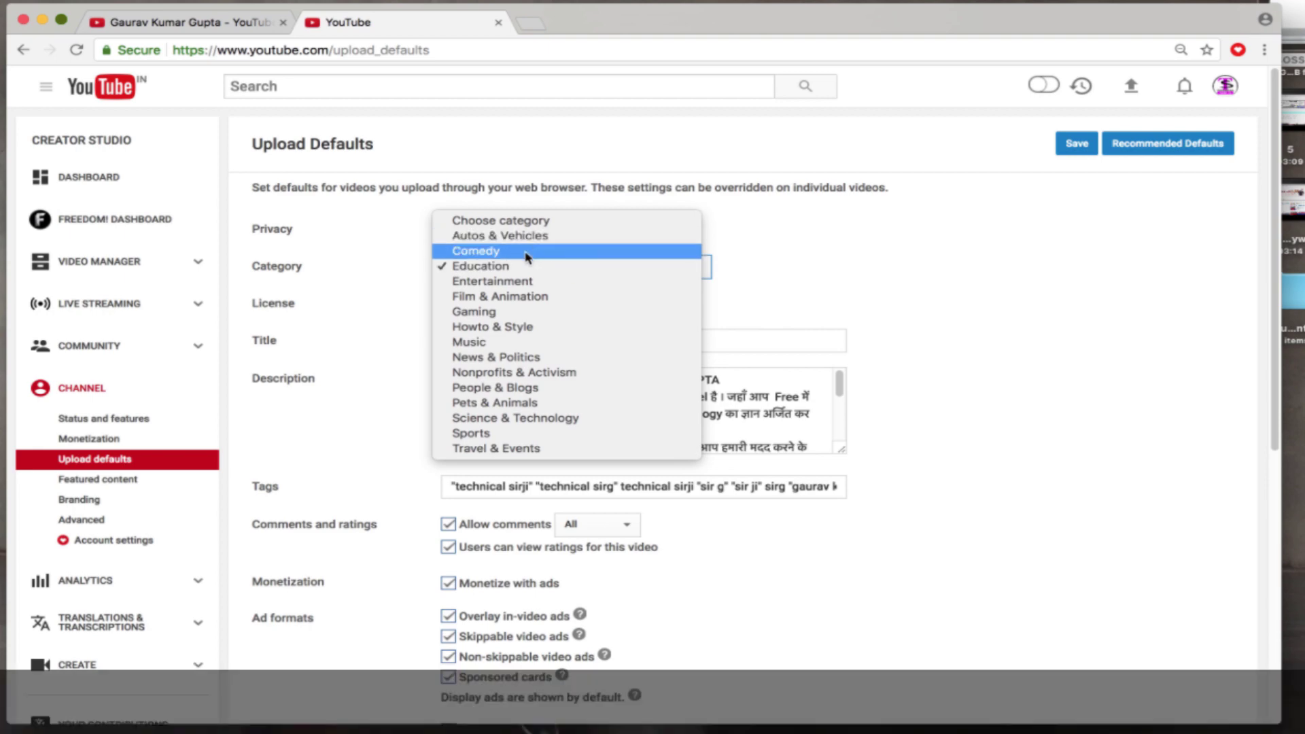
left_click(484, 254)
left_click(495, 265)
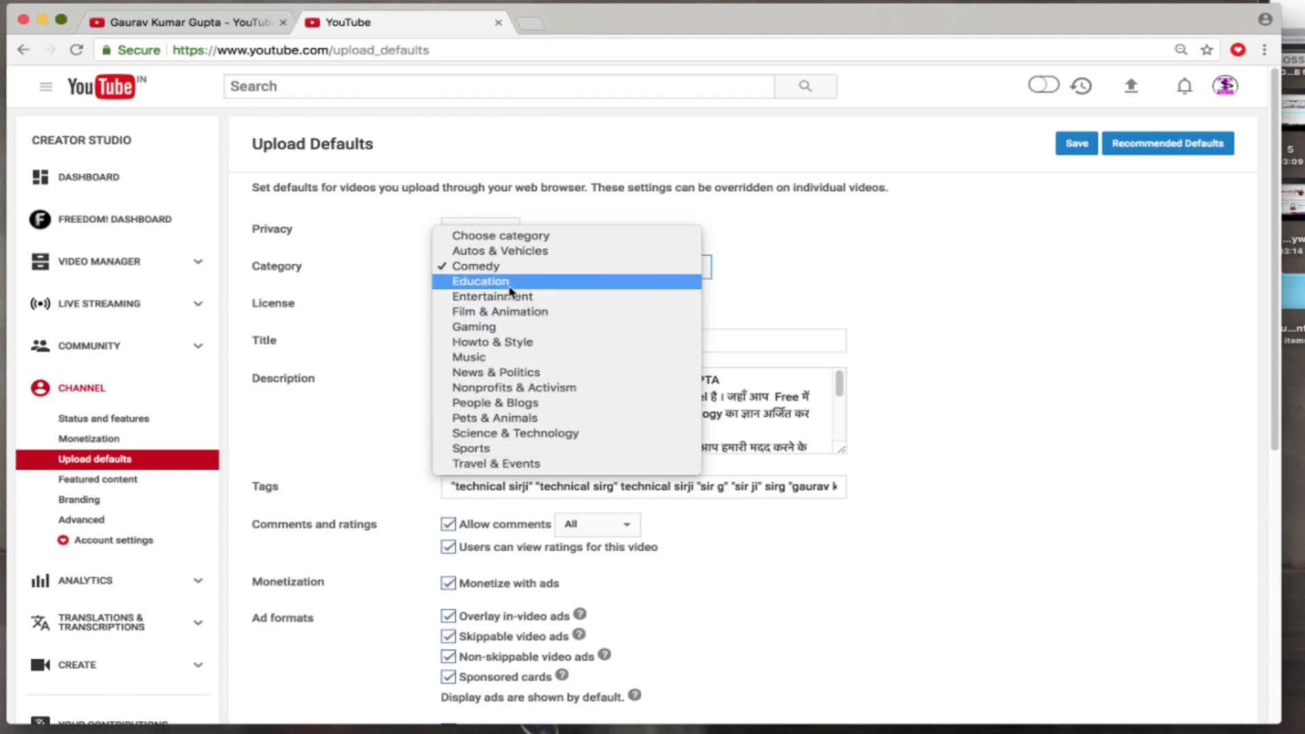
left_click(467, 282)
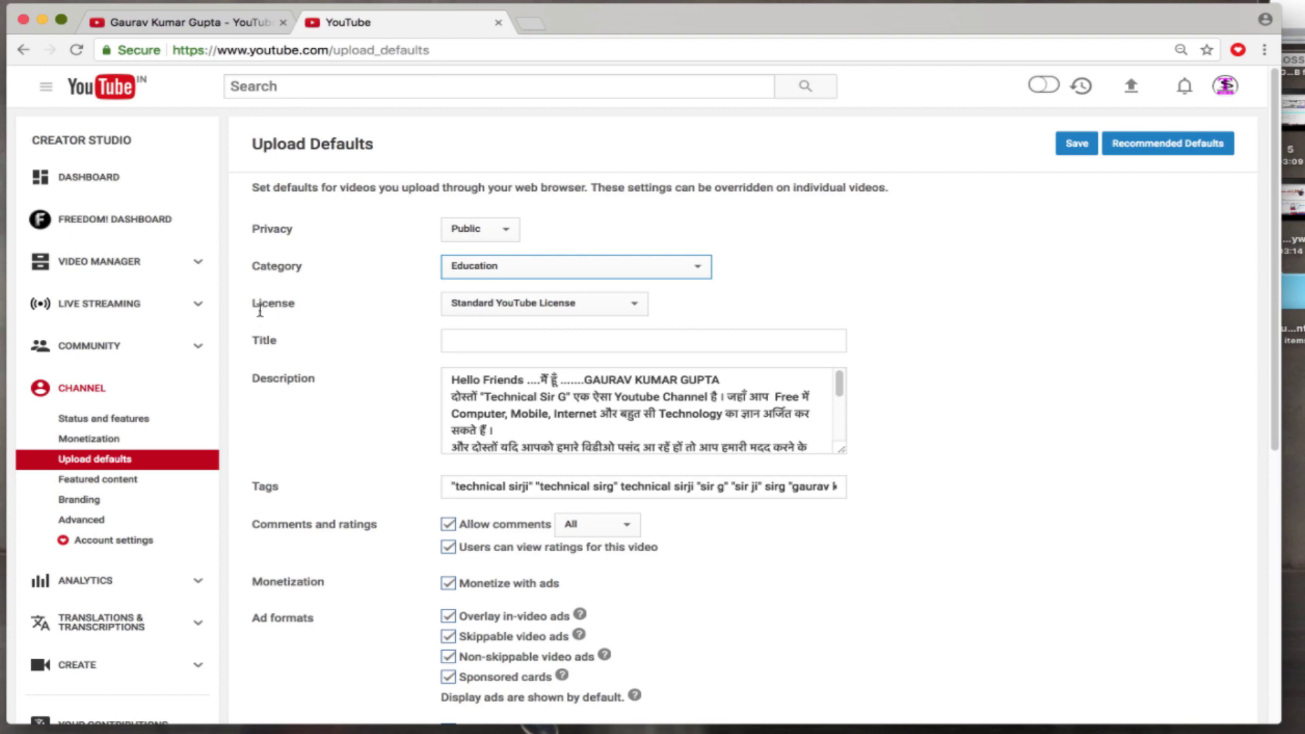
left_click(499, 308)
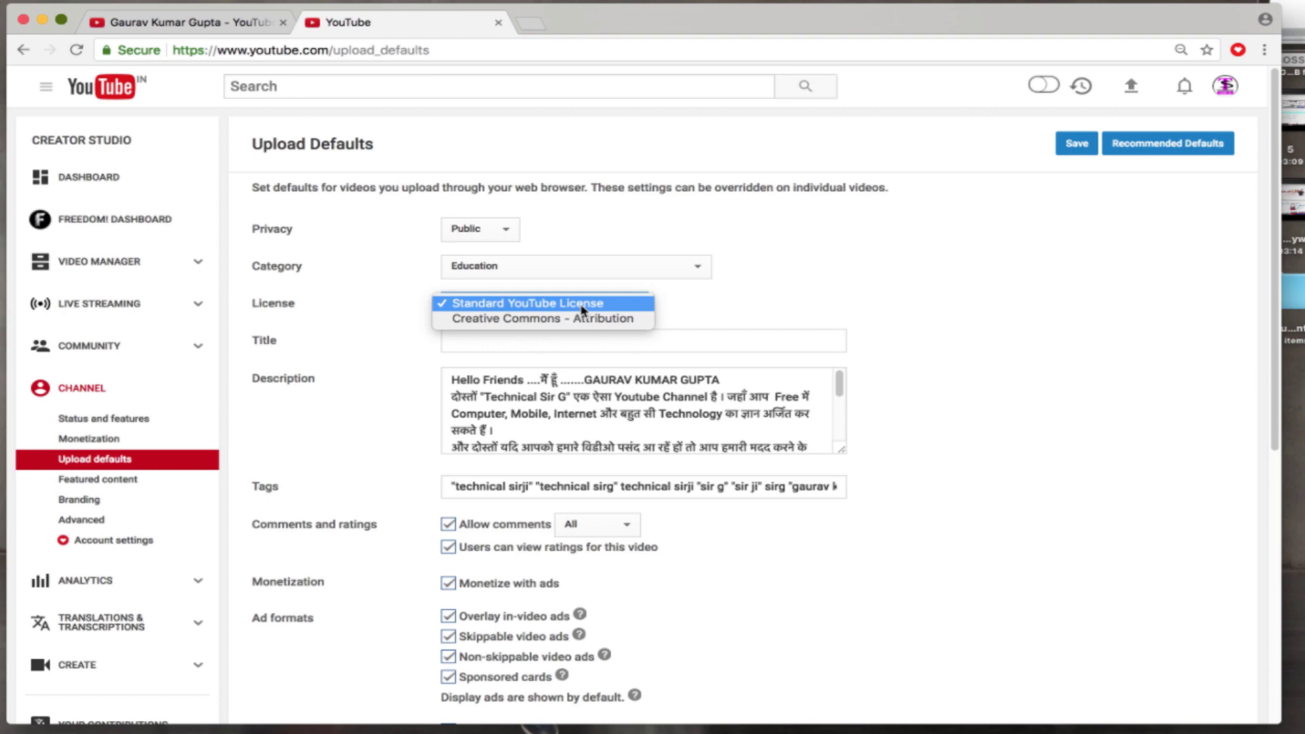
left_click(512, 304)
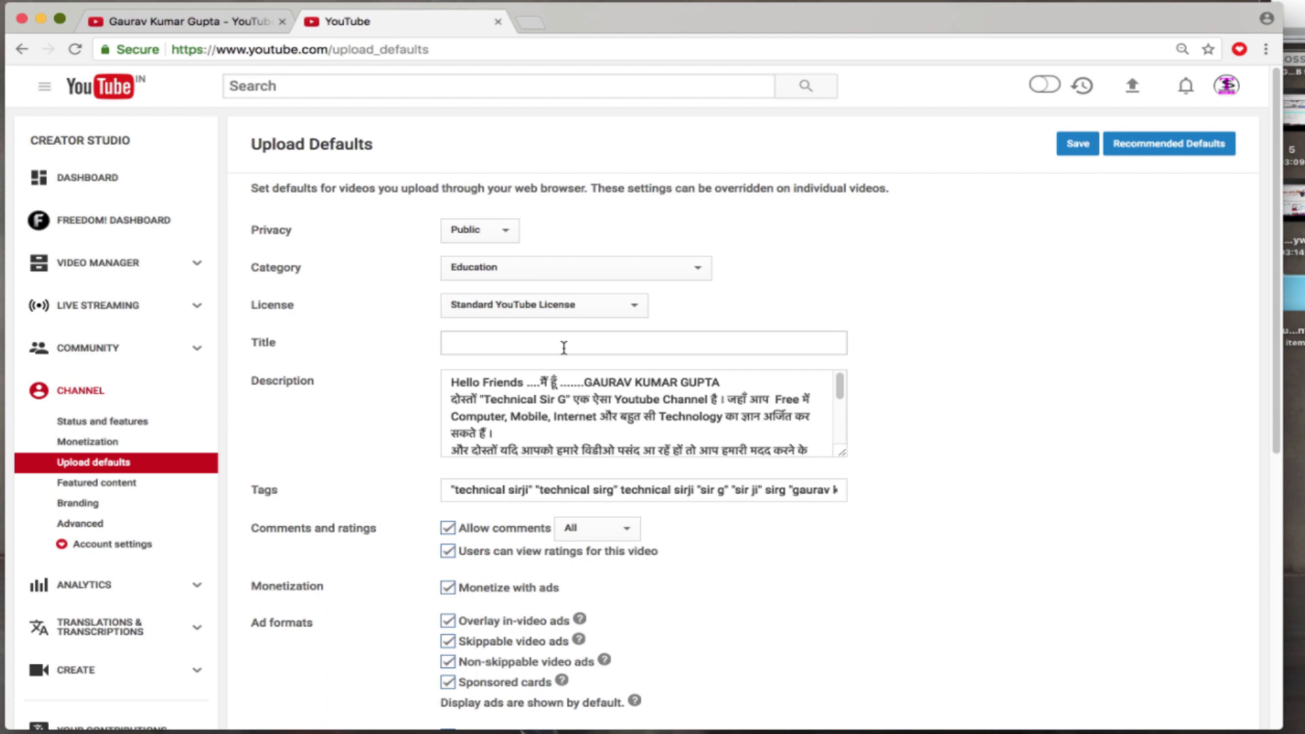
Examine the default title field, the full description text and the complete list of default tags.
left_click(491, 344)
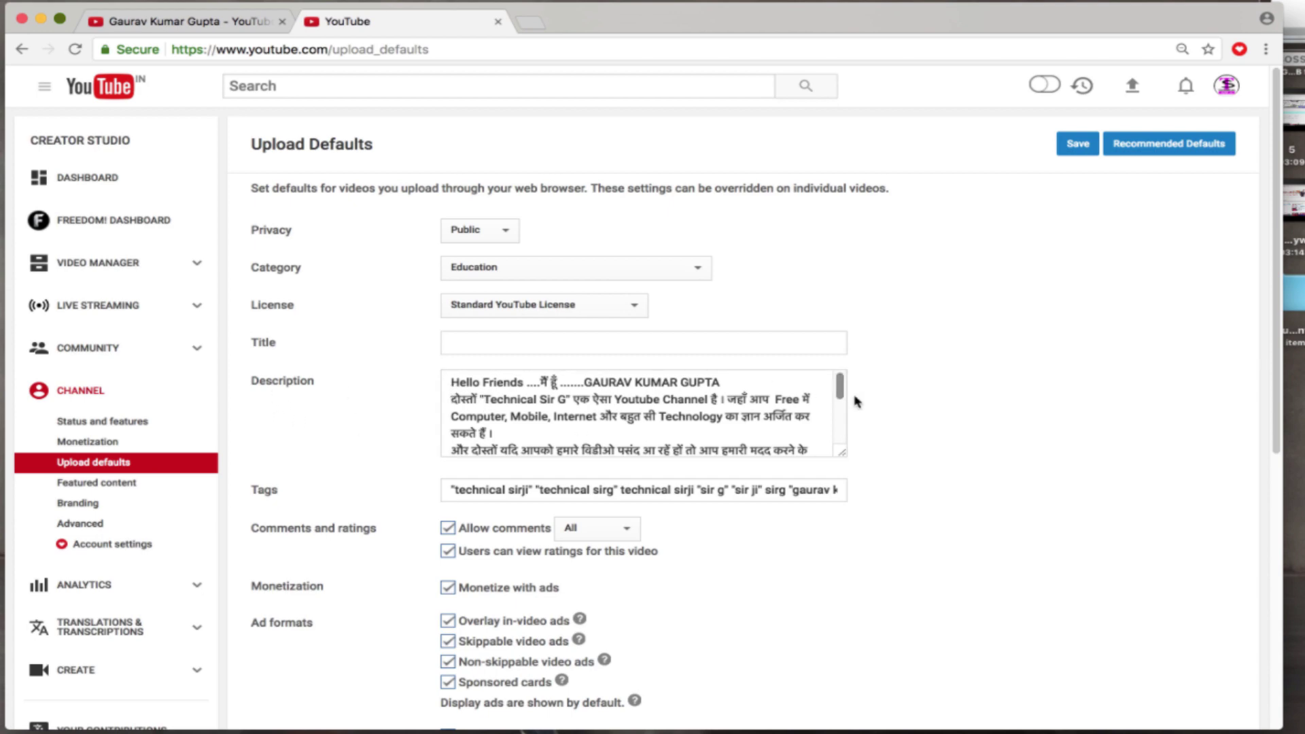
left_click_drag(843, 394, 842, 390)
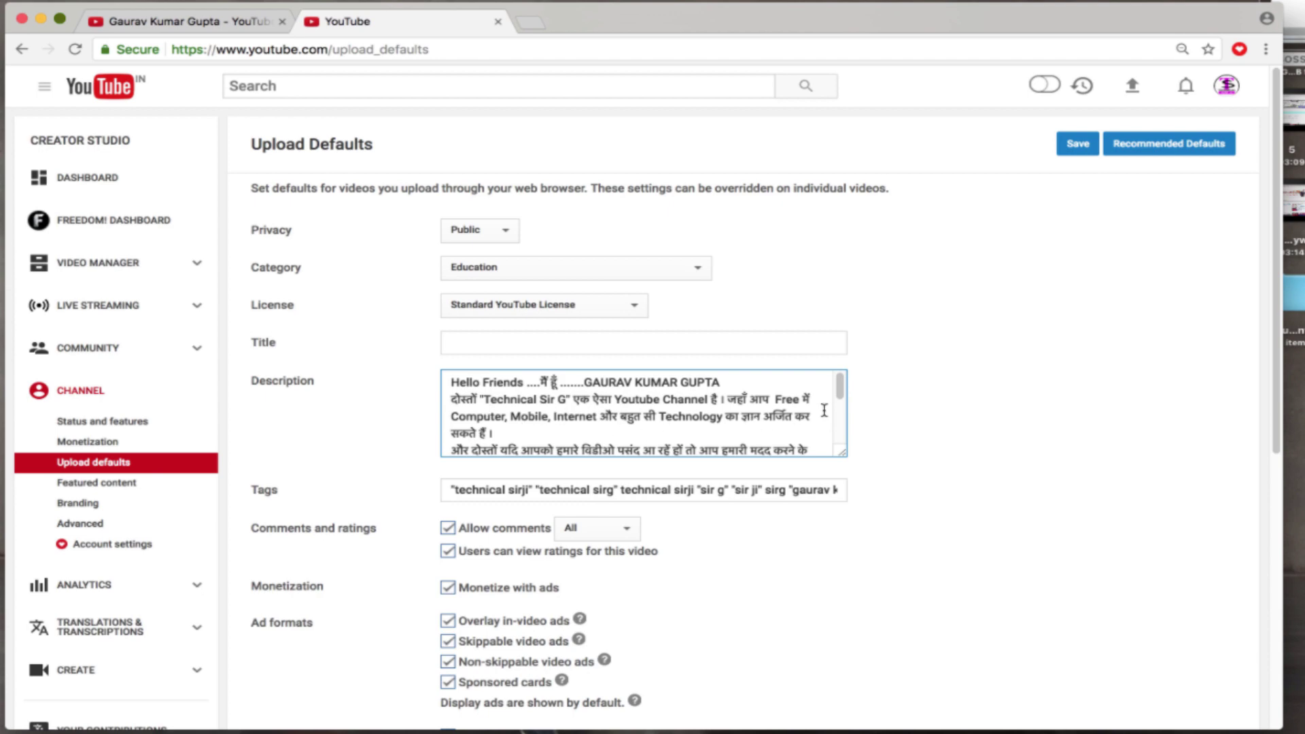
left_click(840, 388)
left_click_drag(841, 389, 840, 422)
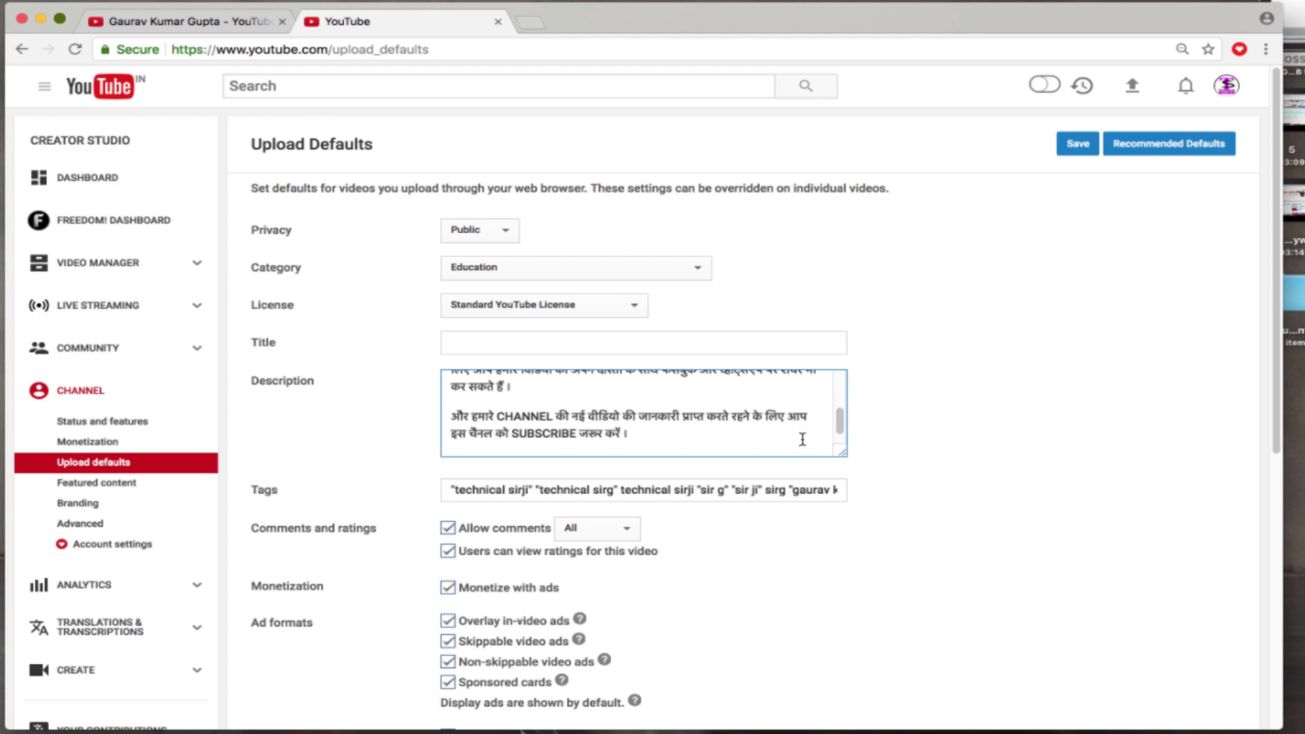
left_click_drag(841, 422, 841, 381)
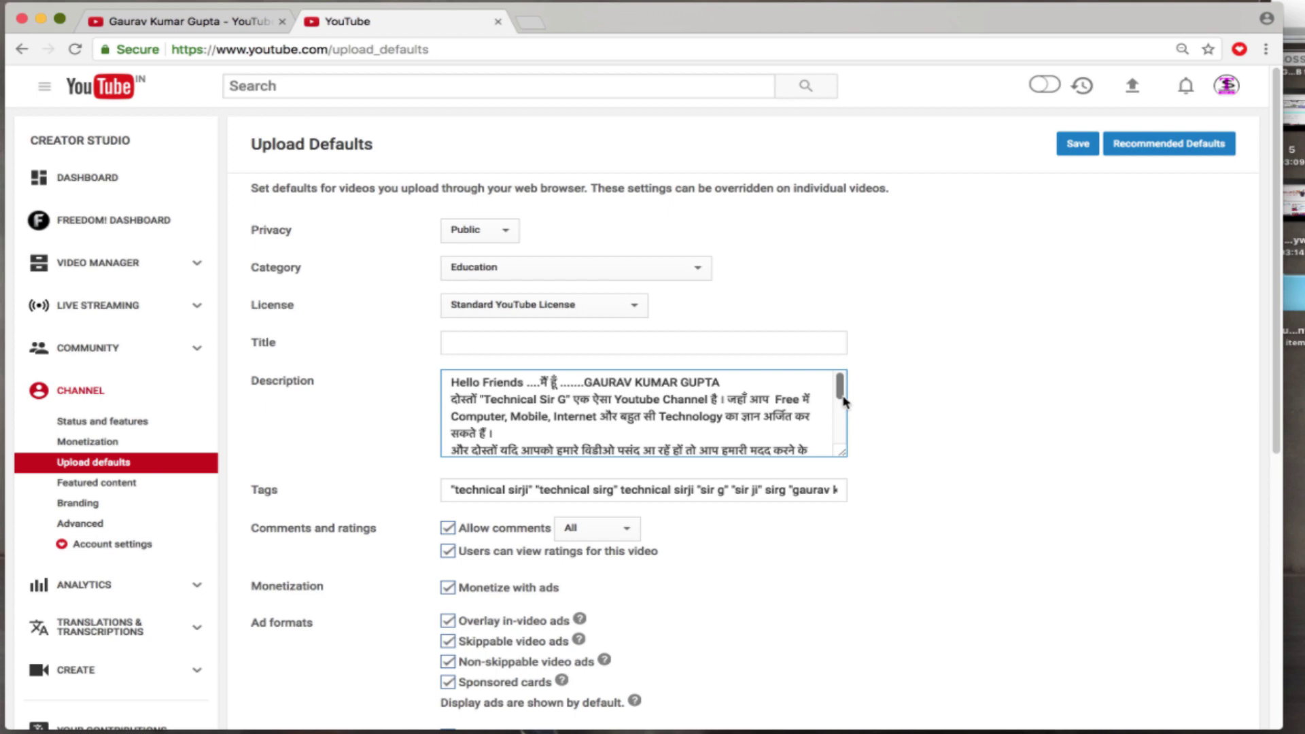
left_click(452, 488)
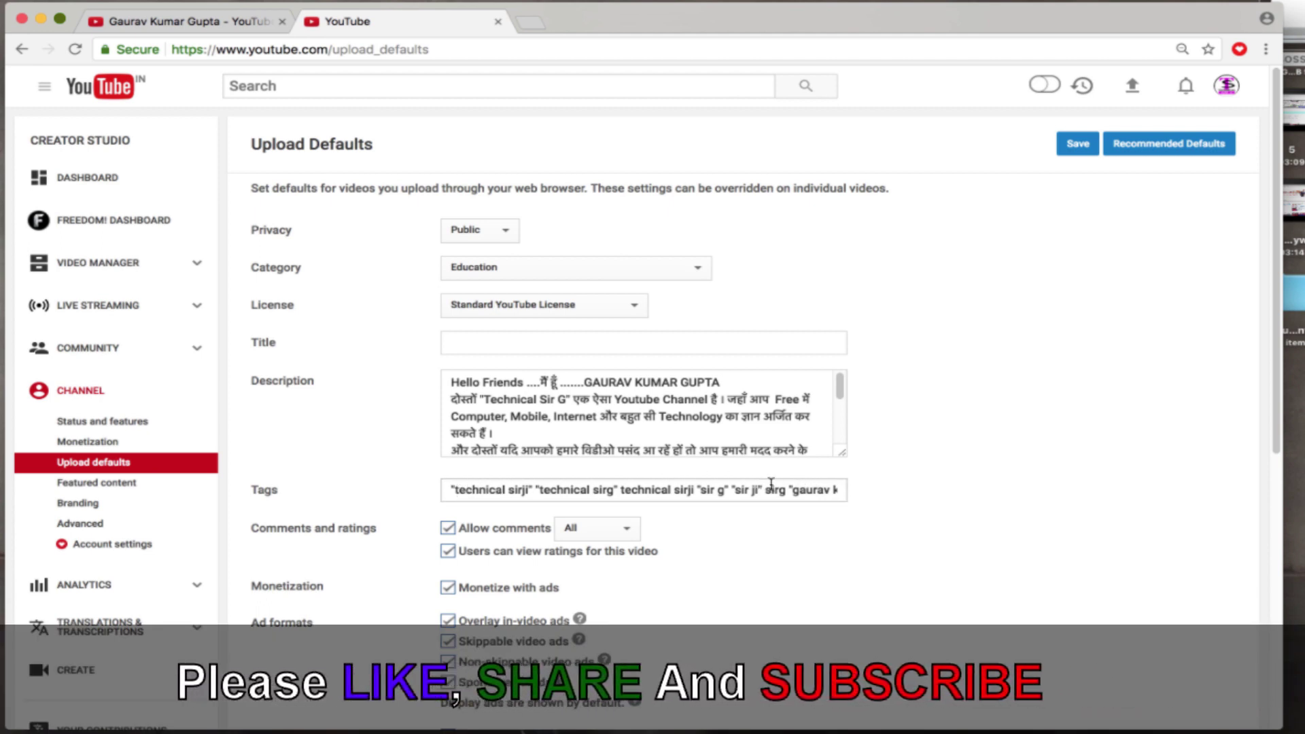
left_click_drag(446, 490, 864, 487)
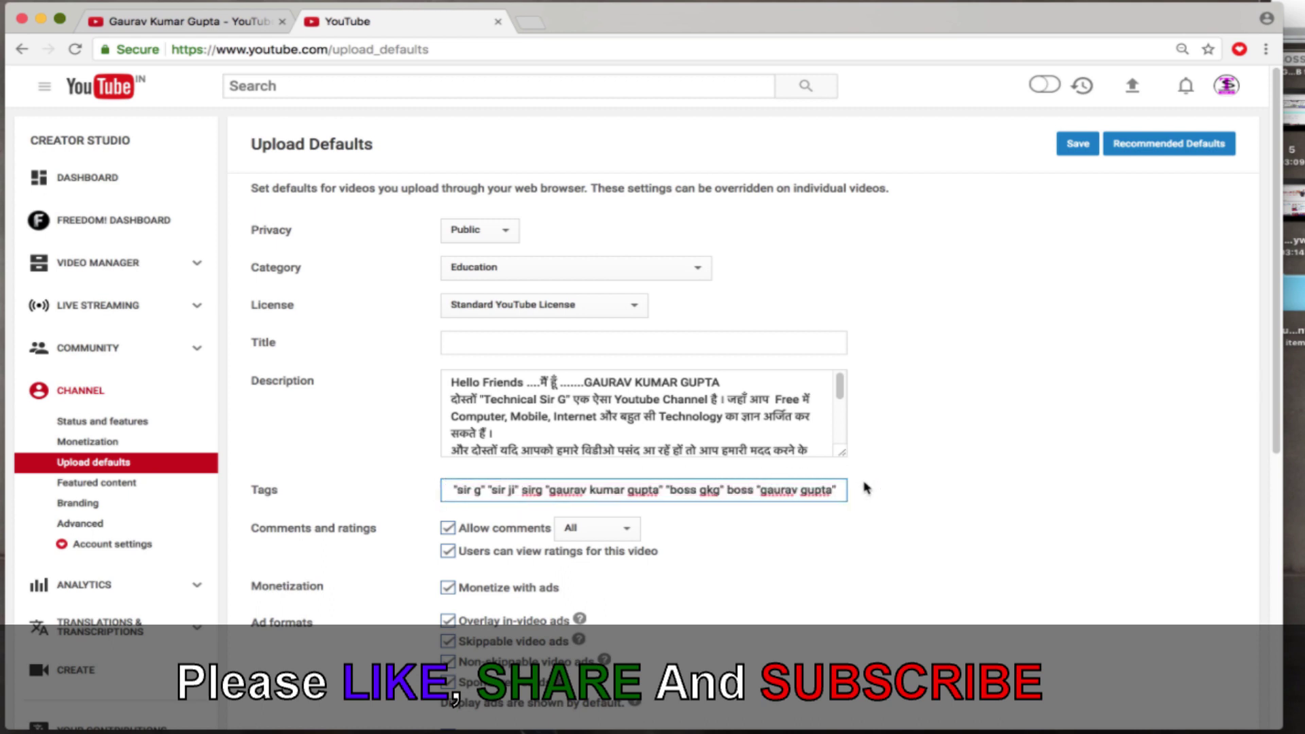
left_click(865, 487)
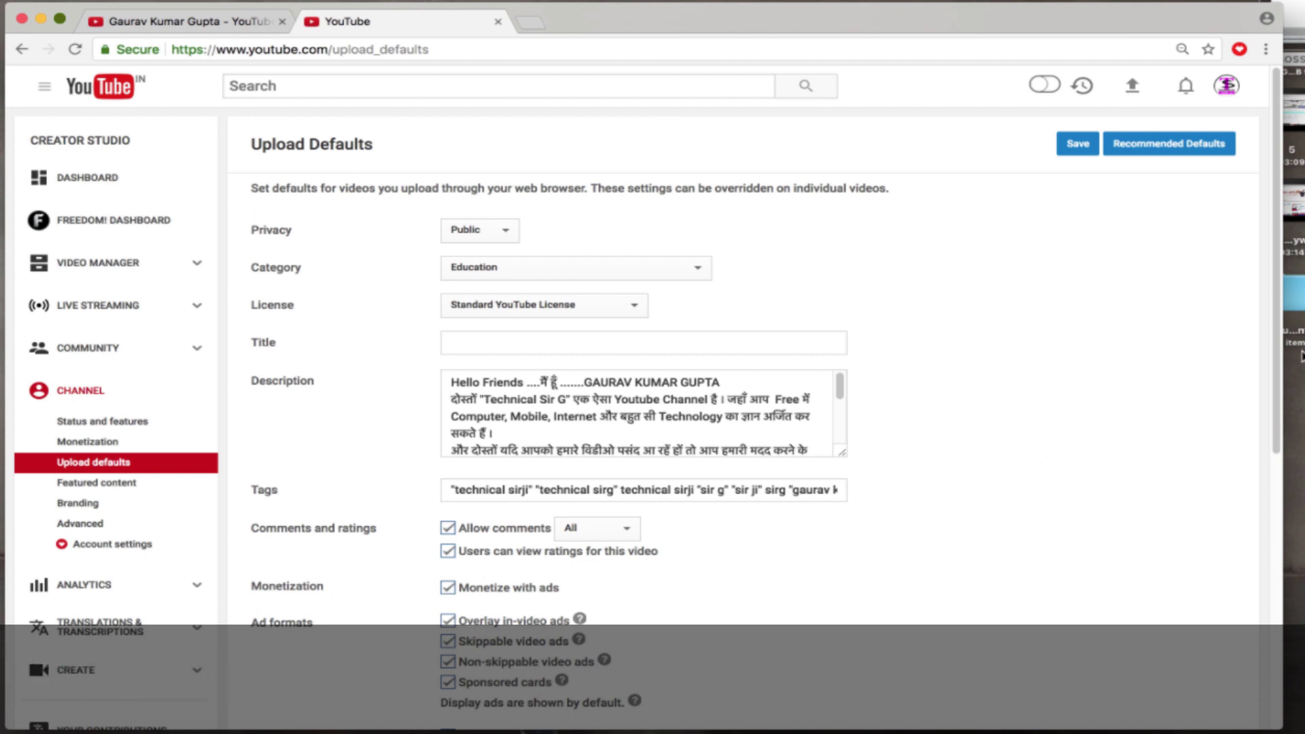
Set the default for allowed comments to All, checking the Approved alternative.
left_click_drag(1273, 411, 1276, 495)
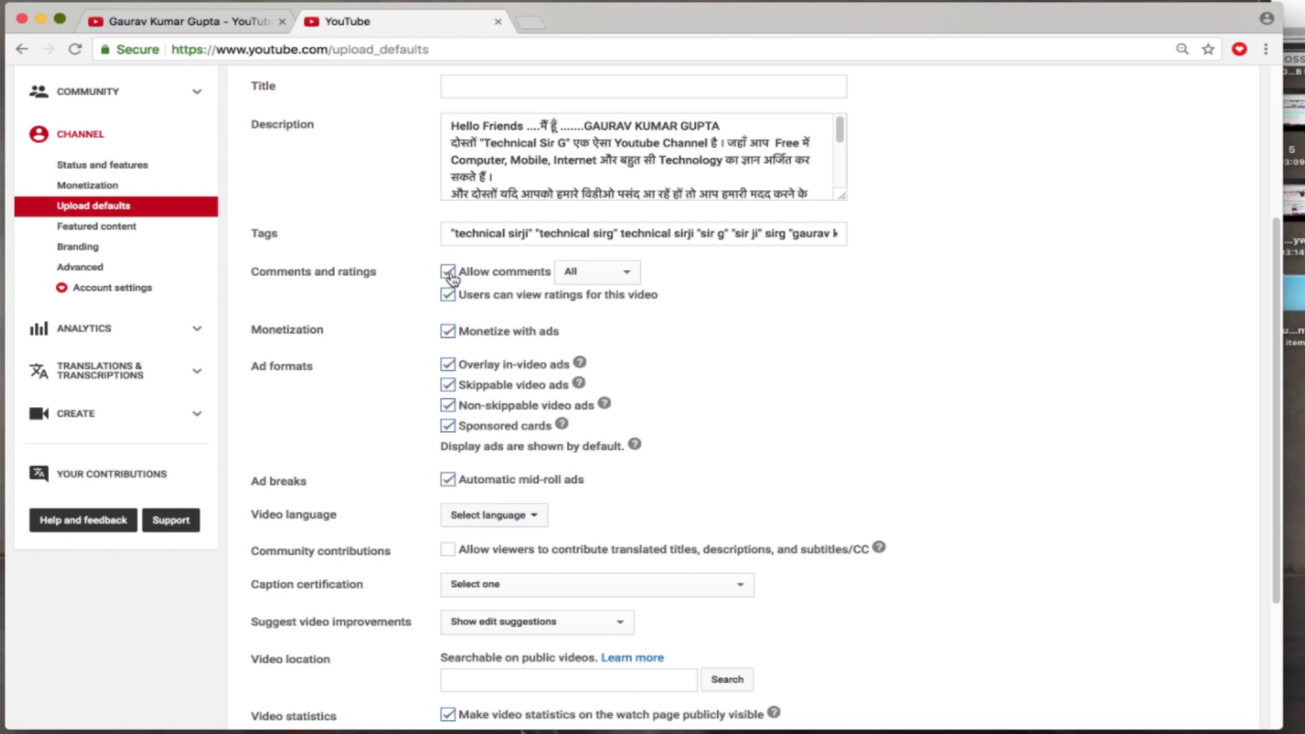
left_click(606, 272)
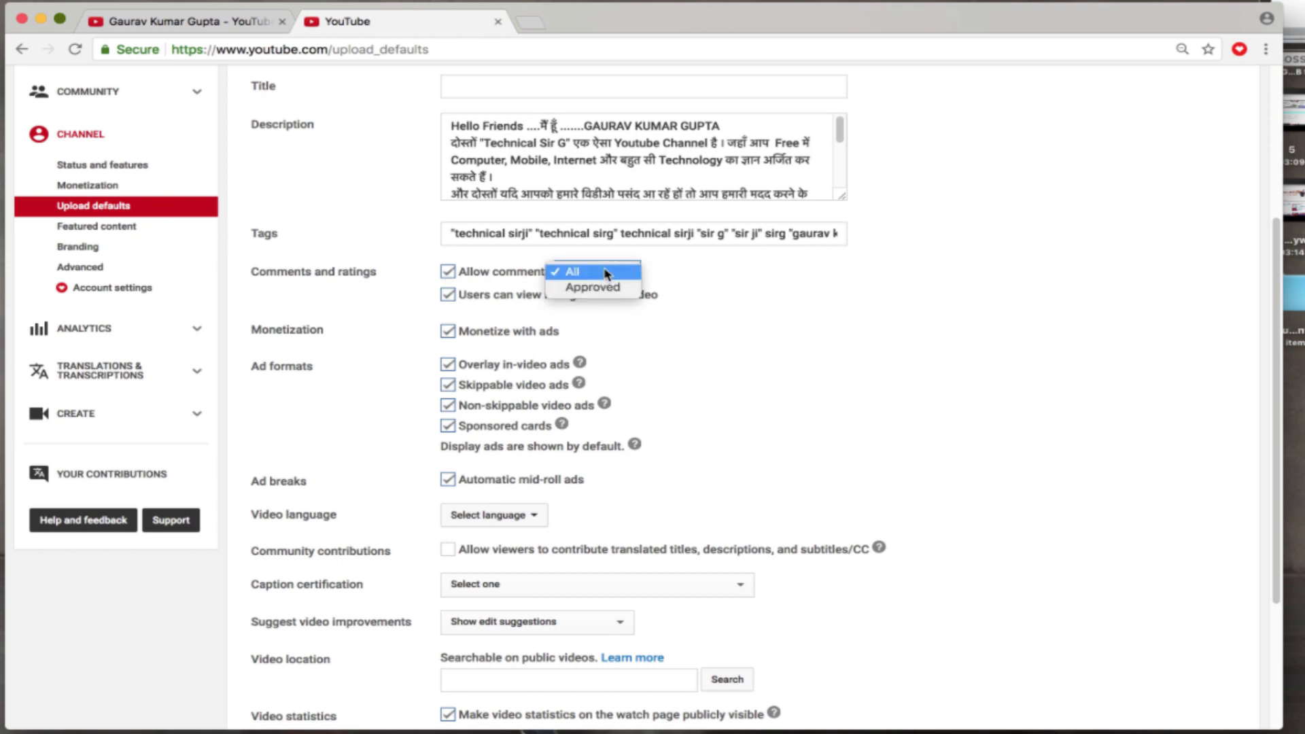
left_click(606, 272)
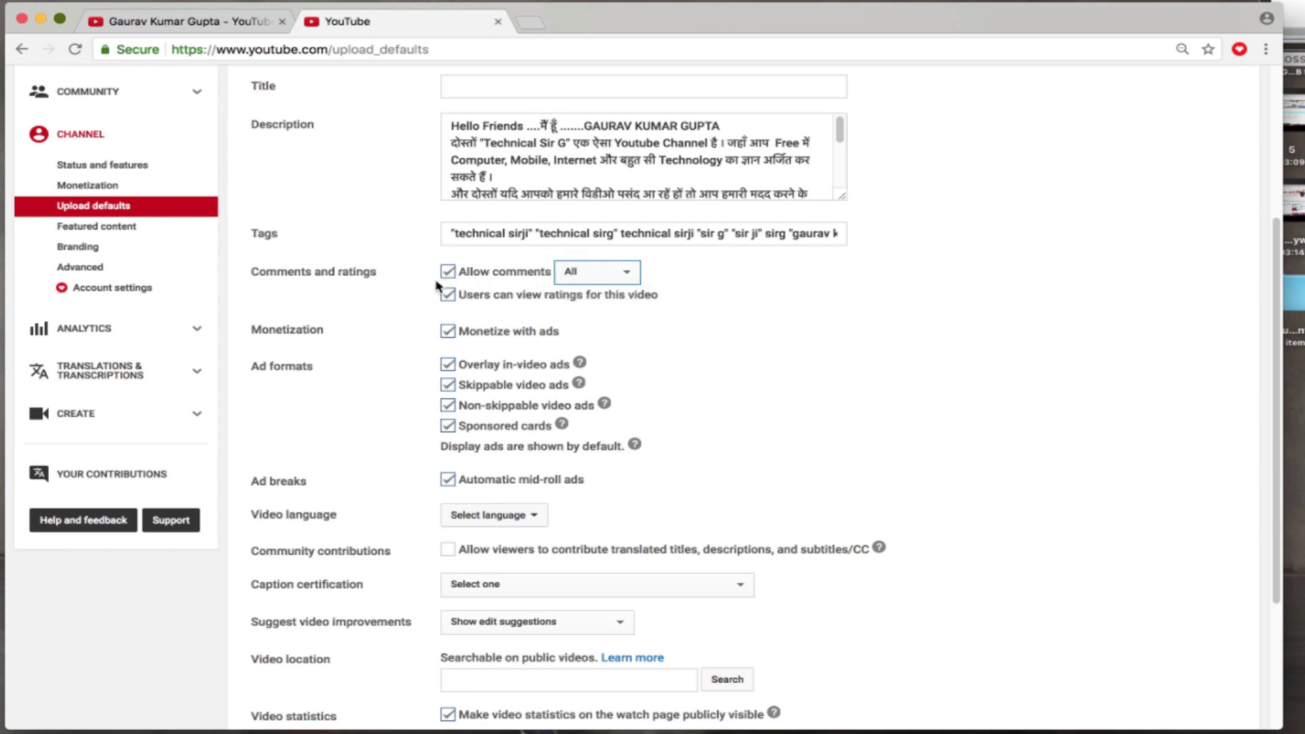
left_click(593, 277)
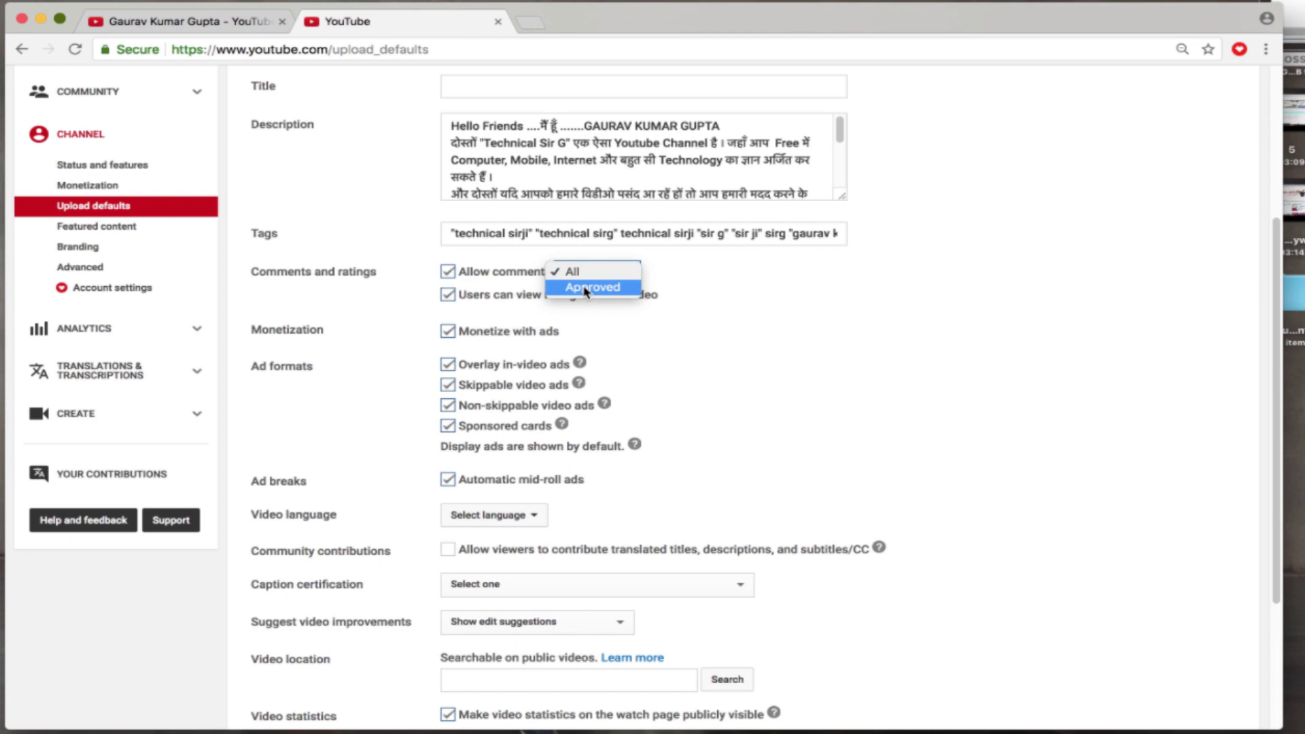
left_click(807, 283)
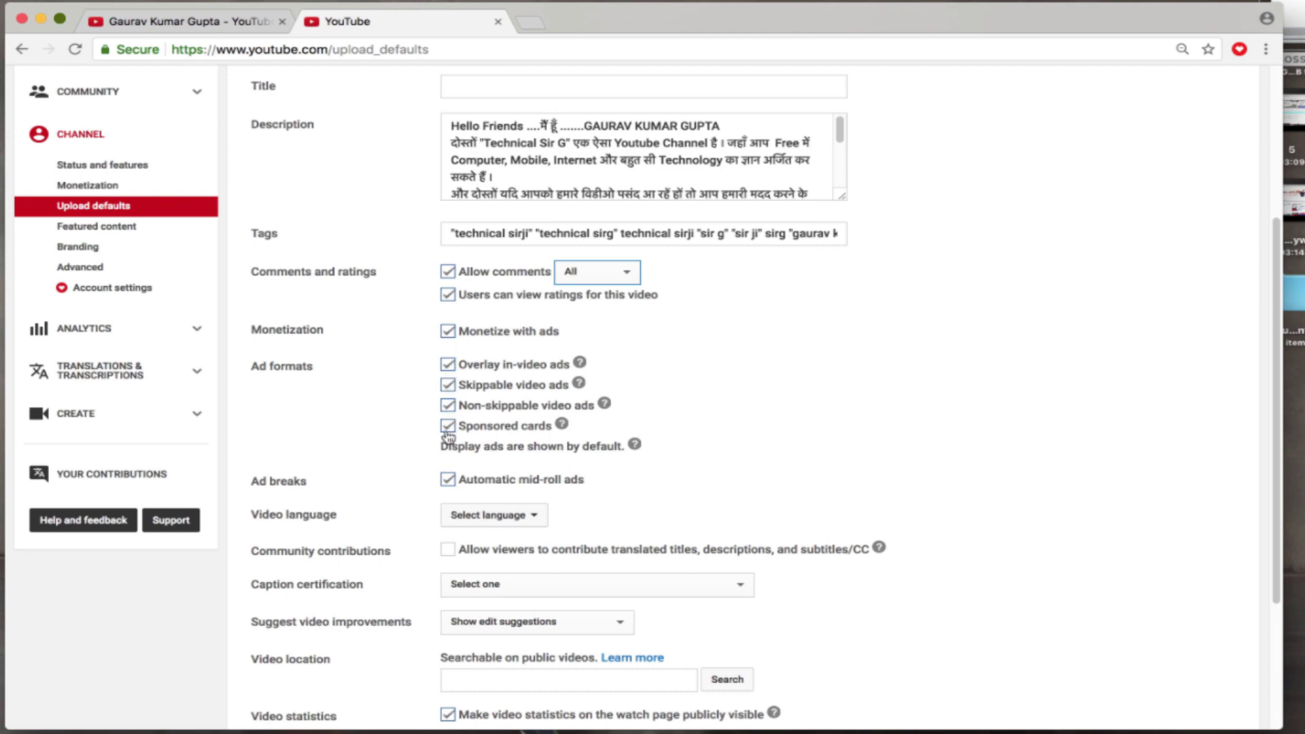
Check the language options offered for the default video language without choosing one.
left_click_drag(1276, 385, 1275, 484)
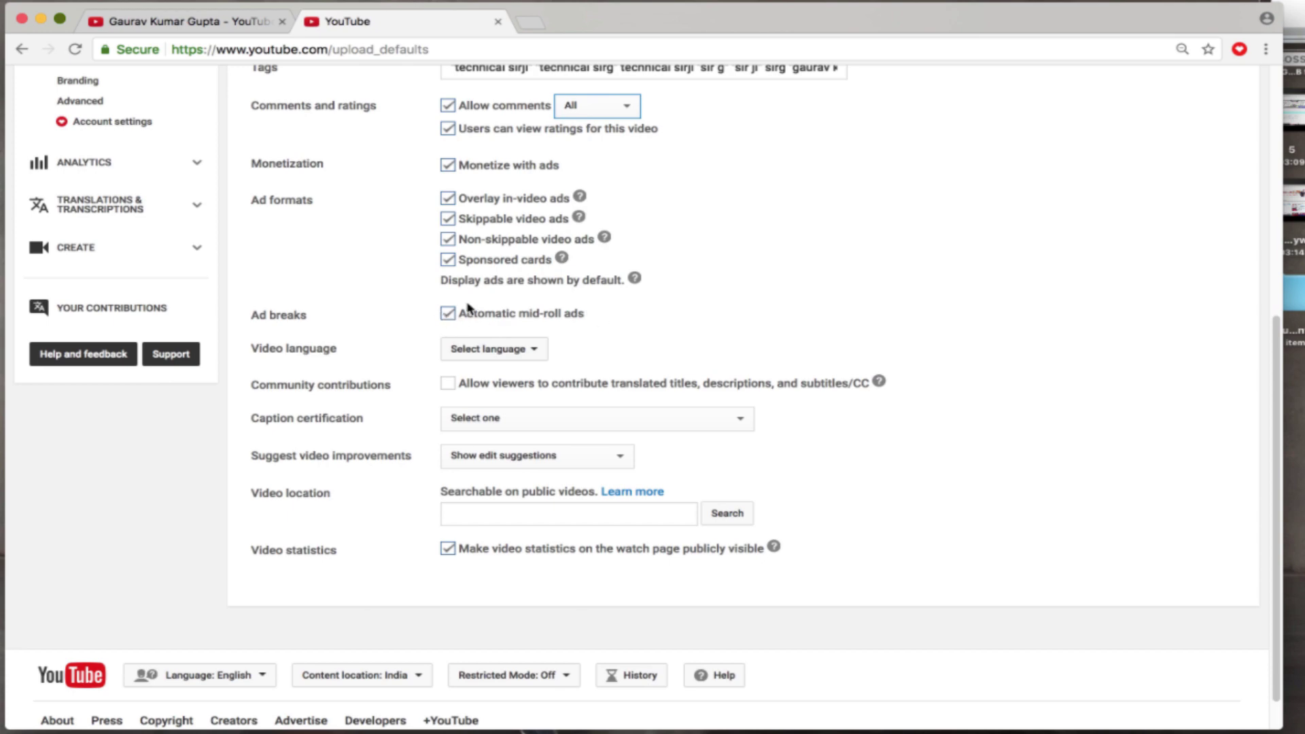
left_click(464, 353)
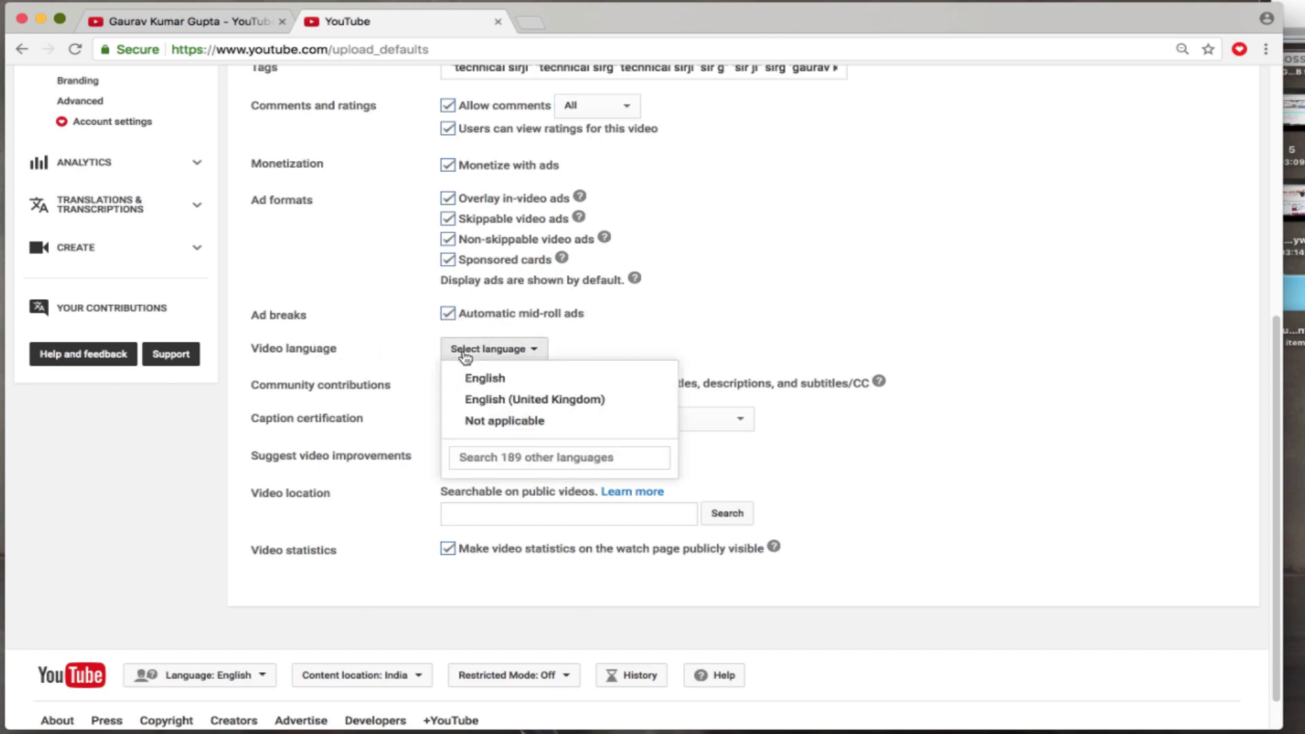
left_click(581, 352)
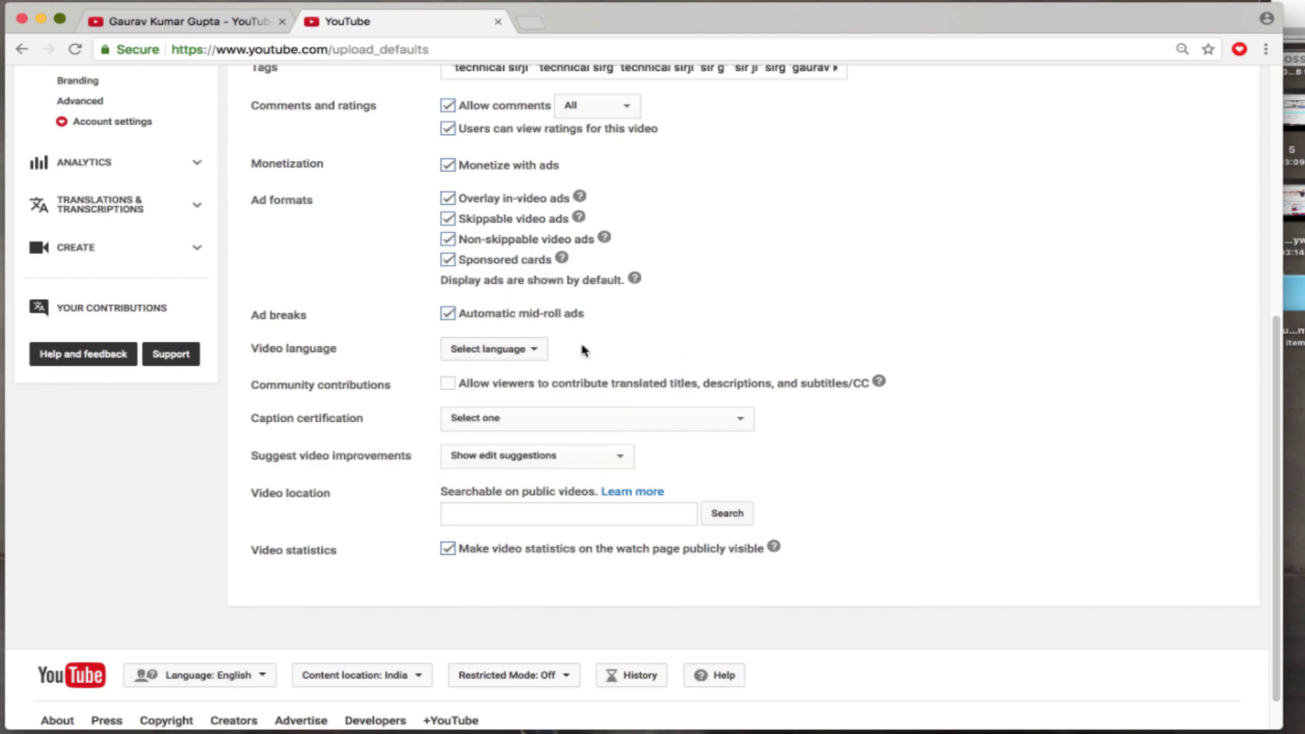
left_click(531, 354)
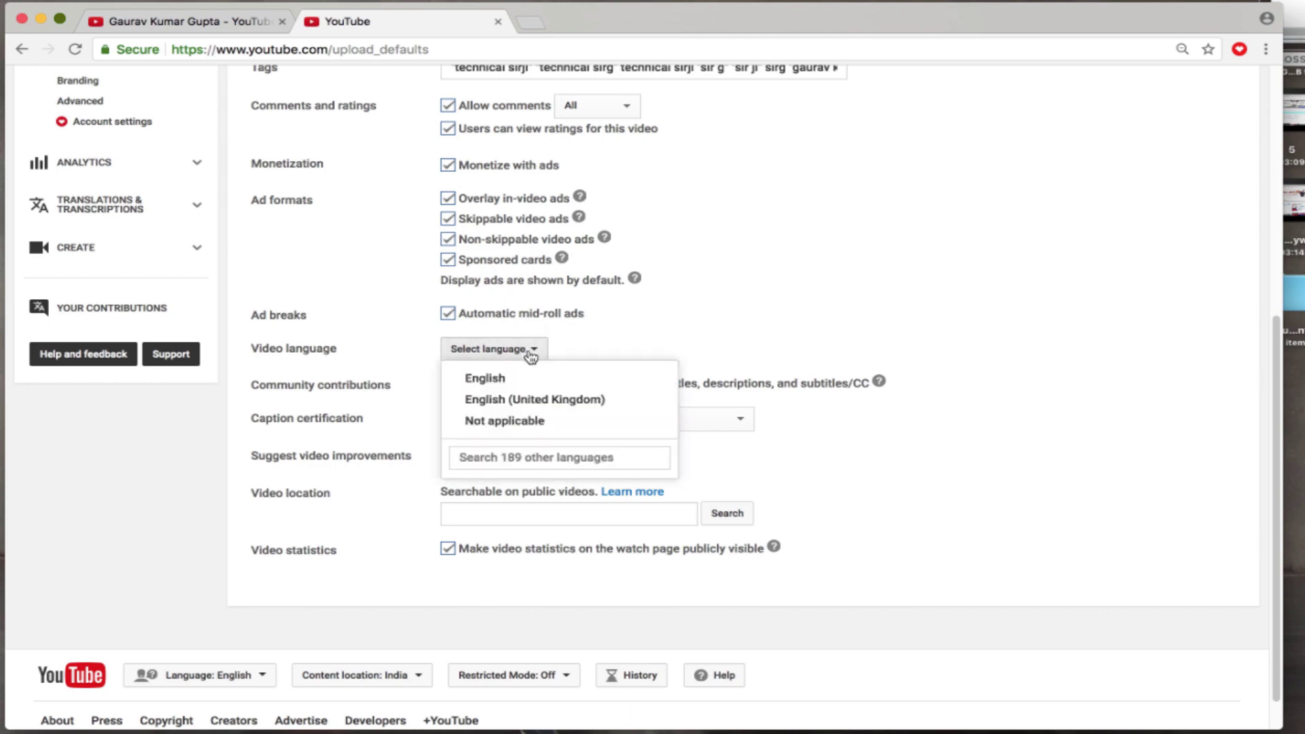
left_click(599, 353)
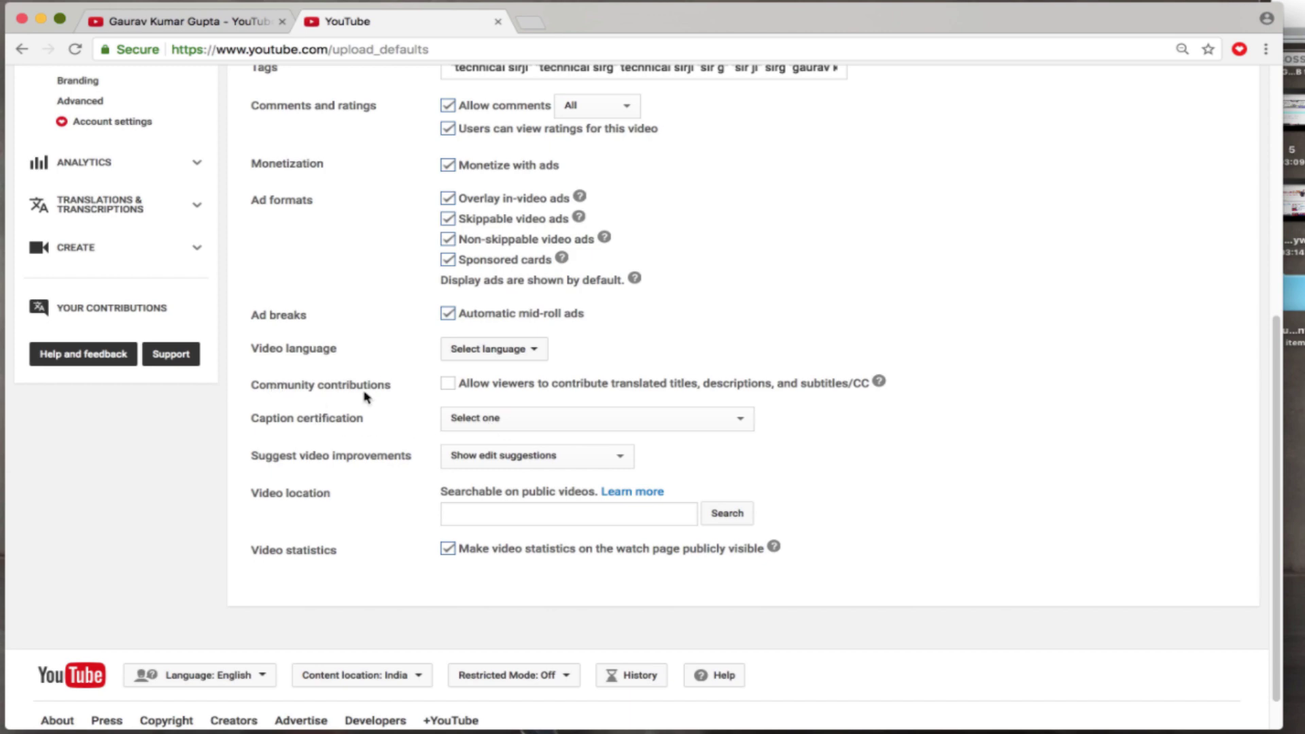
Try allowing viewers to contribute translations and subtitles, clear that option again, and view the caption certification choices.
left_click(447, 386)
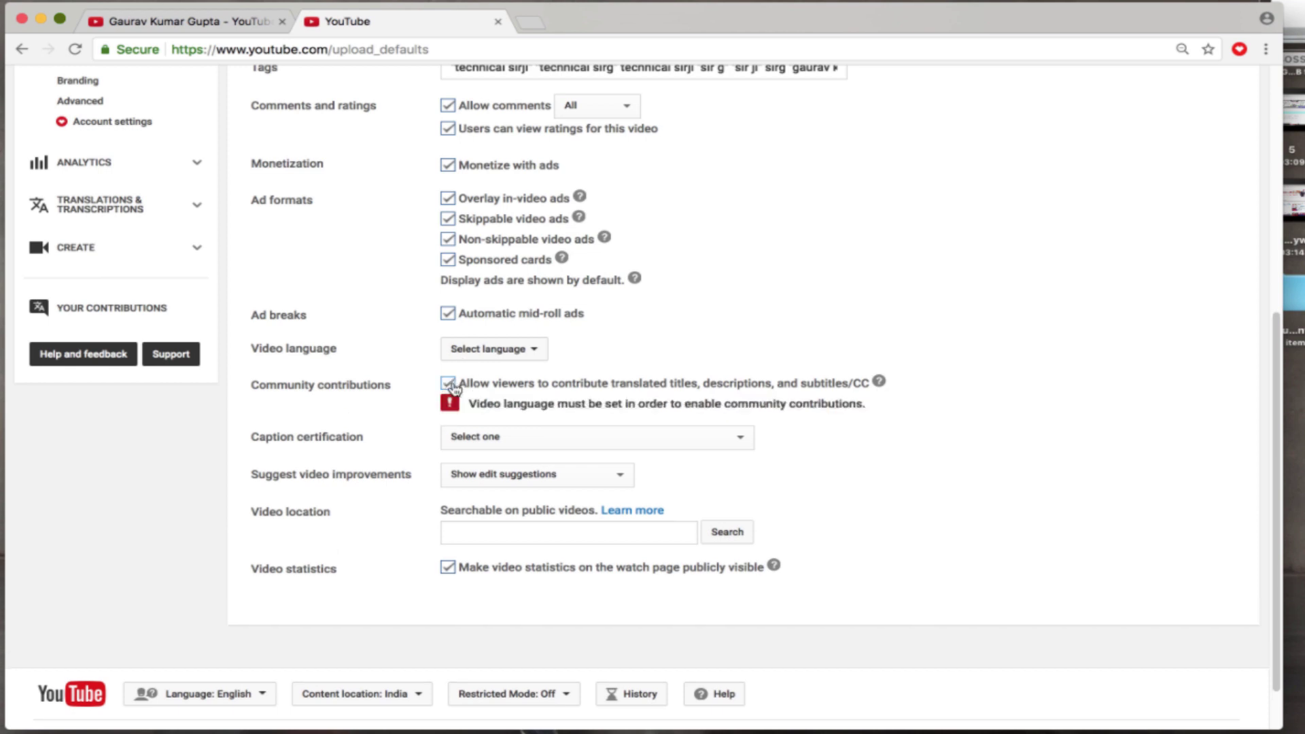
left_click(452, 387)
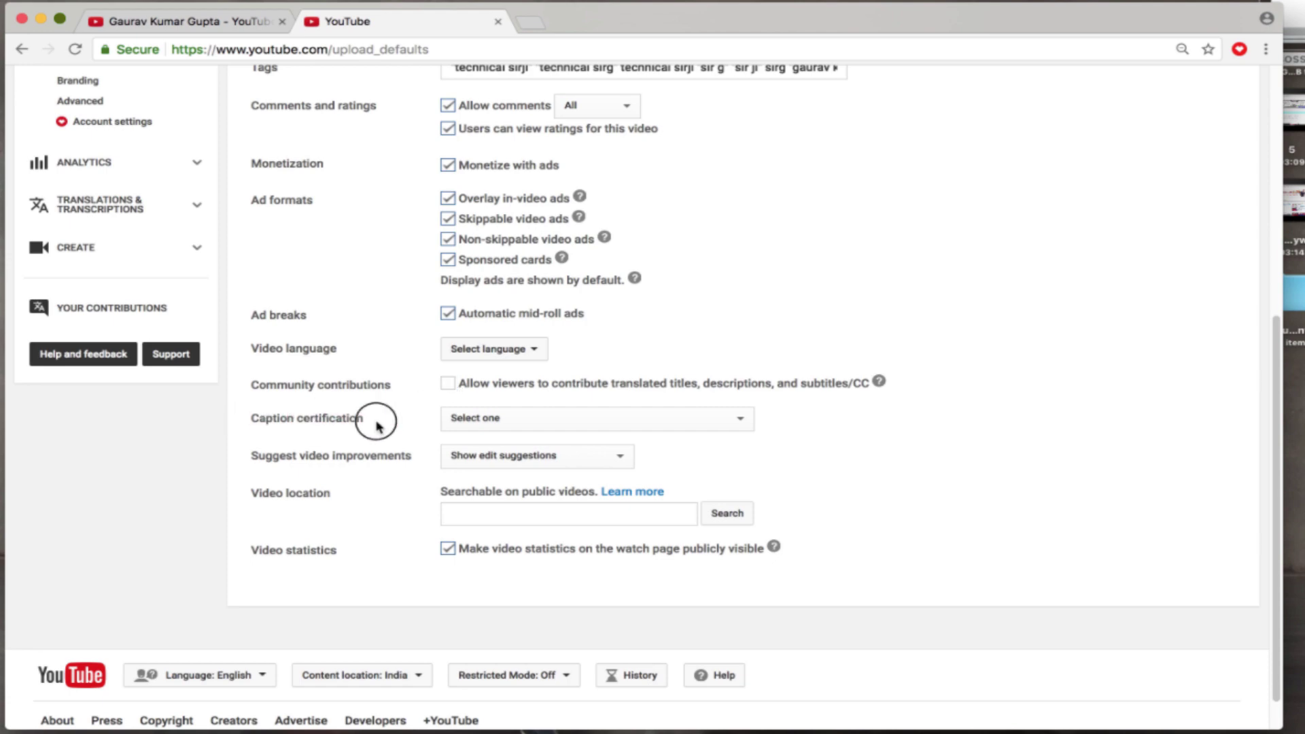
left_click(476, 420)
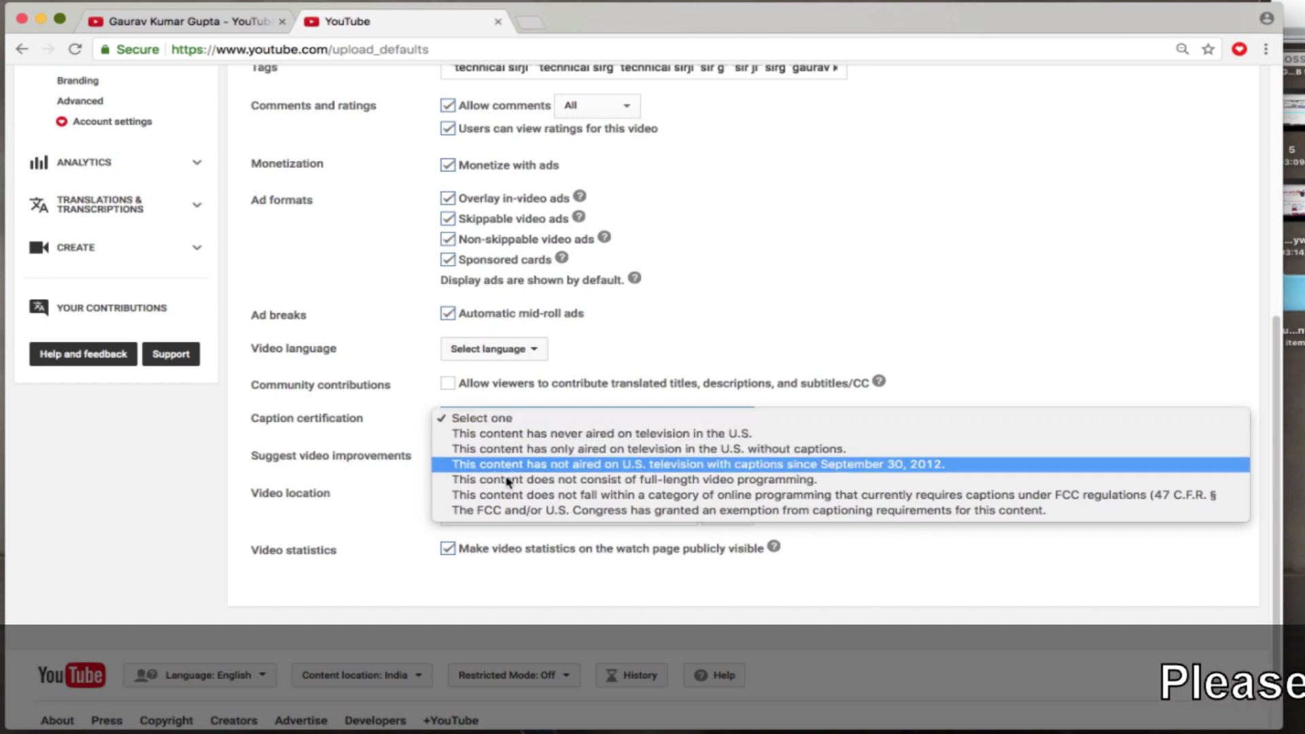
left_click(493, 419)
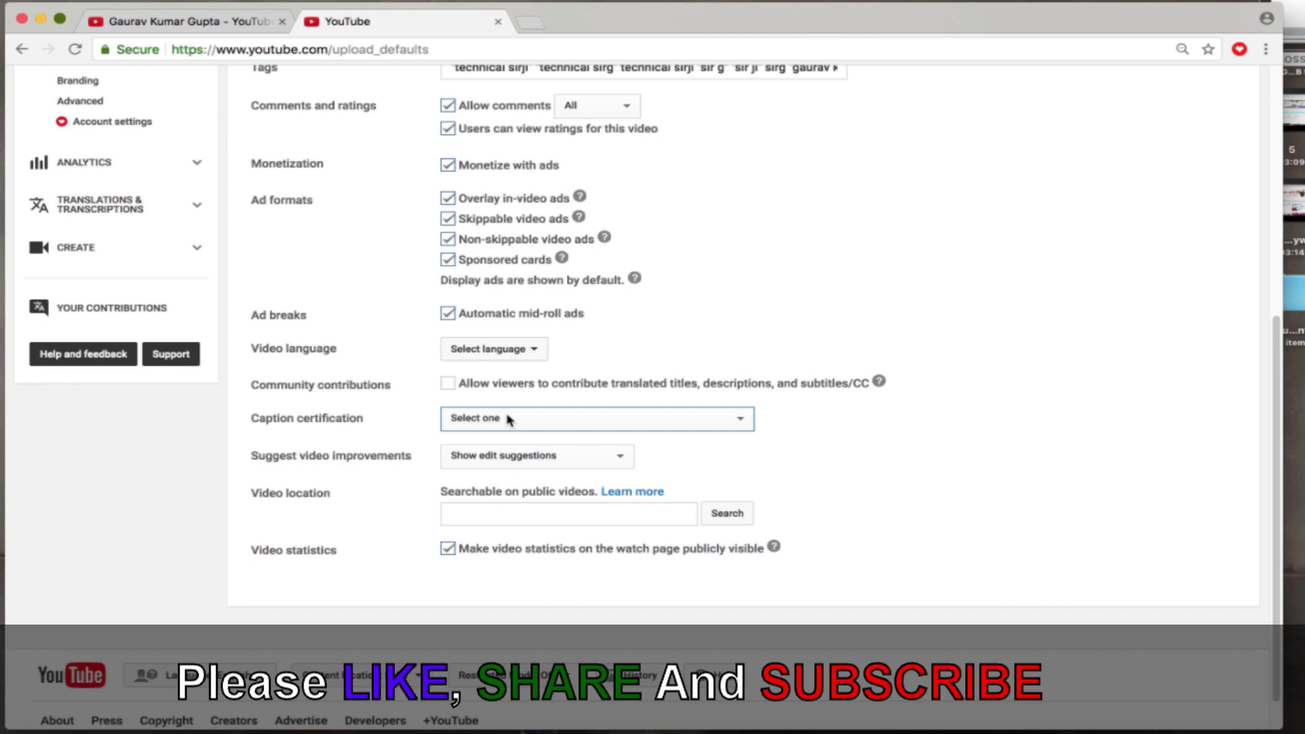
Set the default for suggested video improvements to Show edit suggestions.
left_click(251, 454)
double_click(337, 458)
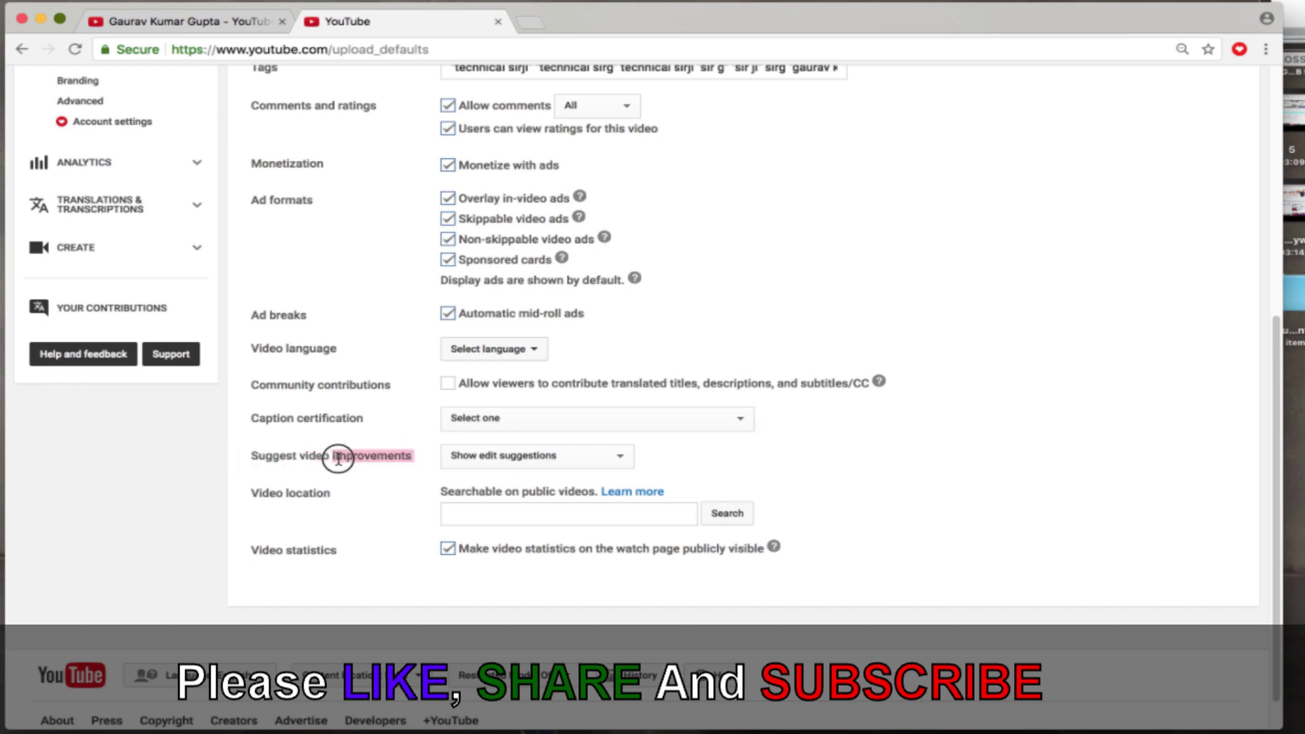
left_click(495, 459)
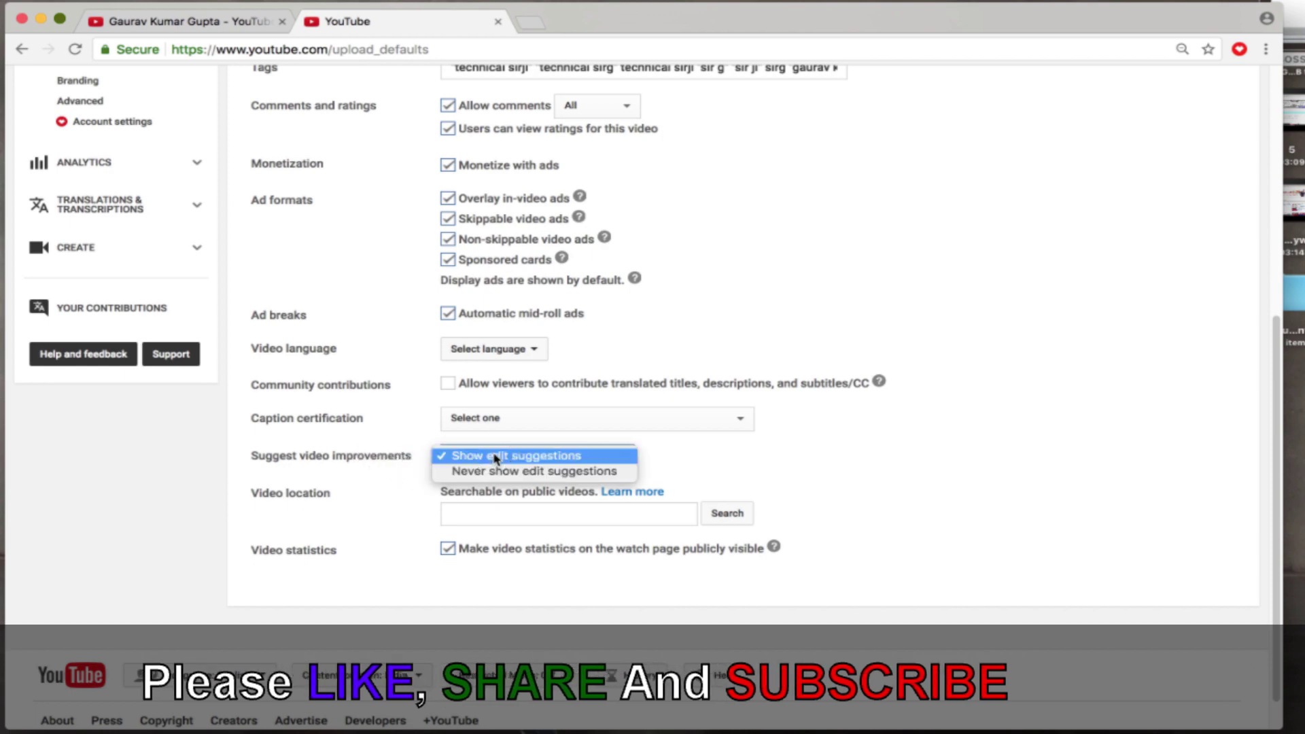
left_click(541, 456)
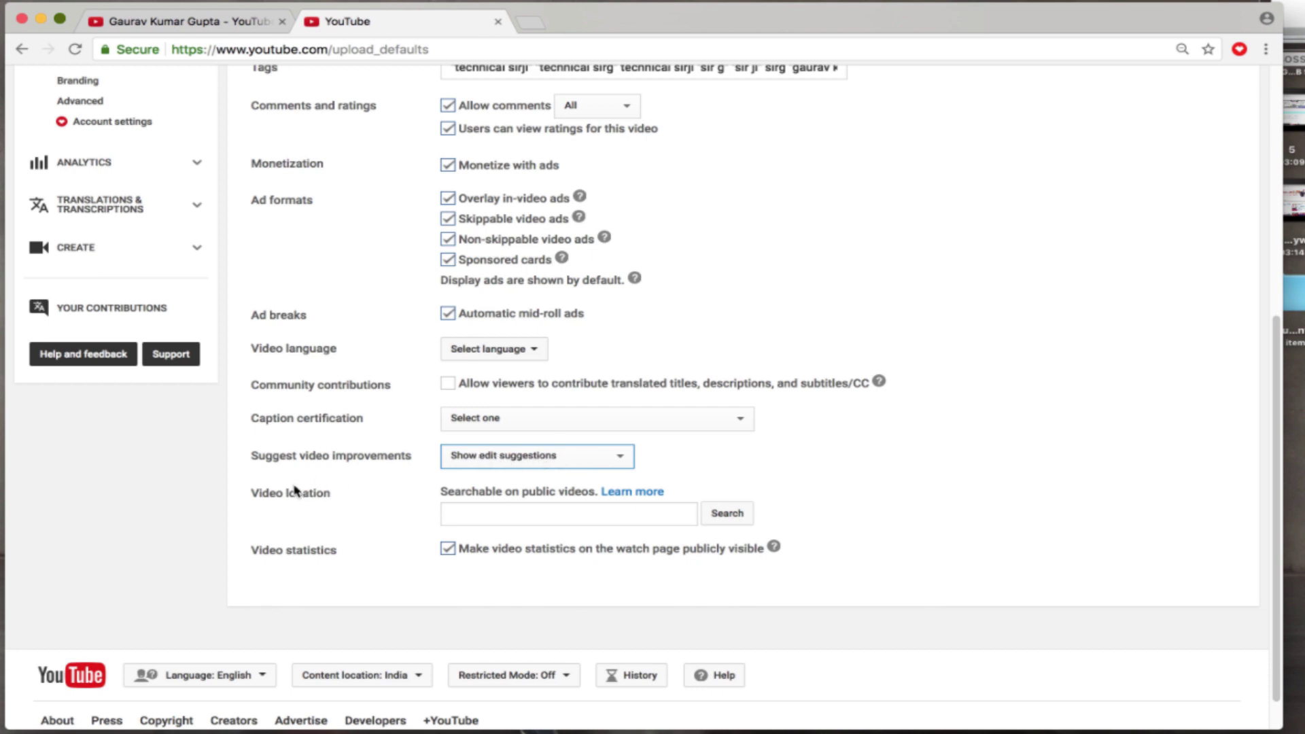
Search for "usa" as the default video location and place it on the map.
left_click(243, 493)
left_click(347, 499)
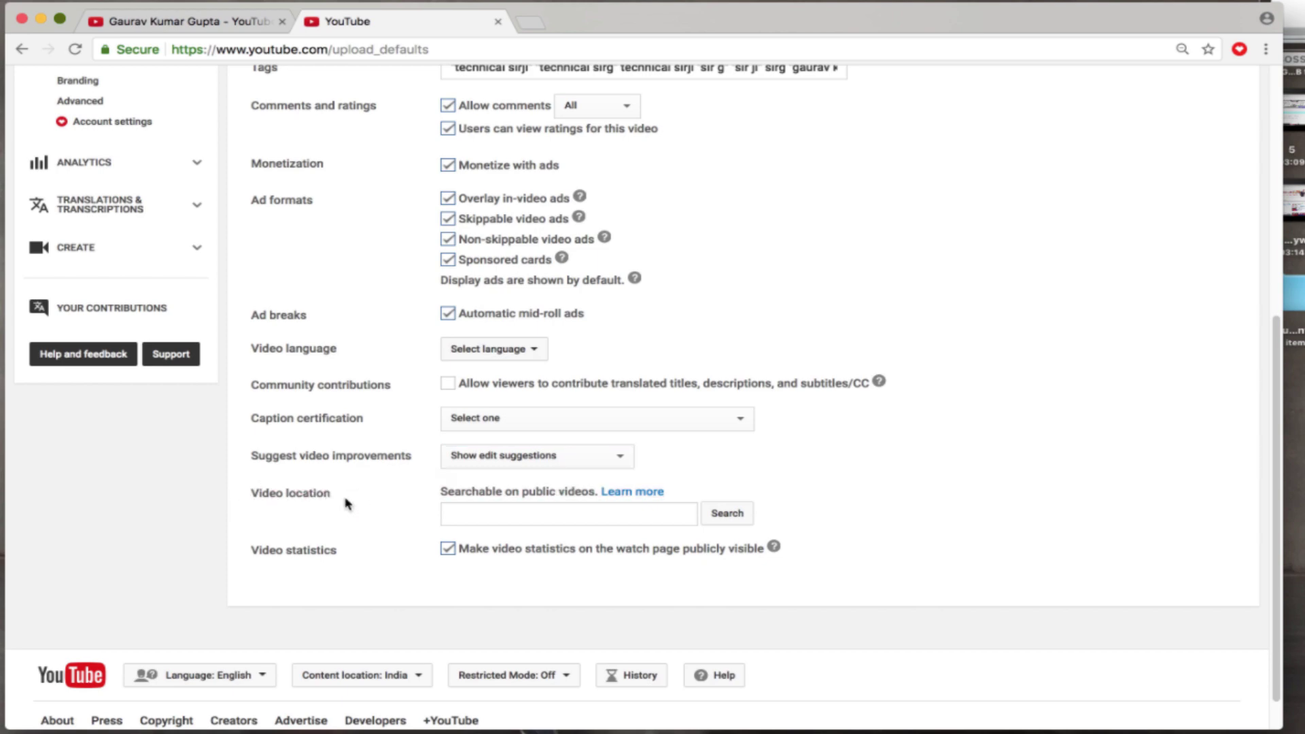
left_click(489, 512)
left_click(489, 513)
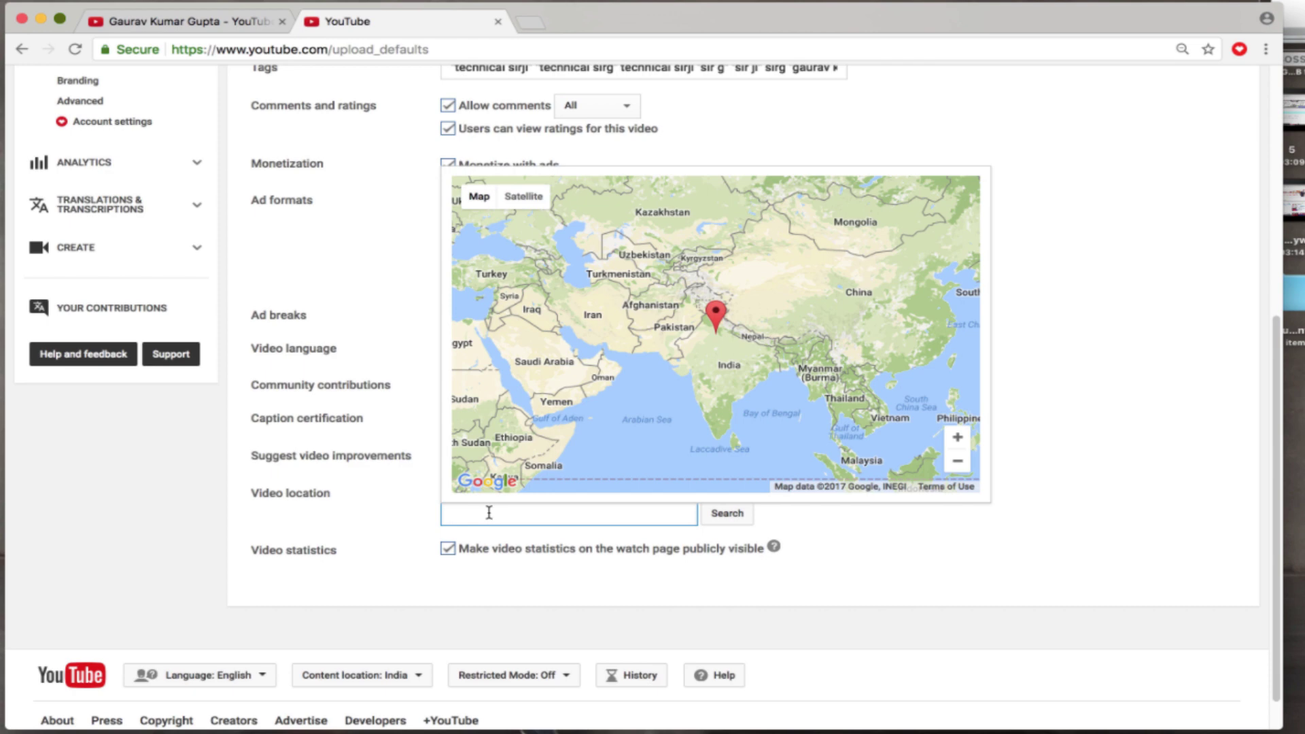
type("usa")
left_click(723, 519)
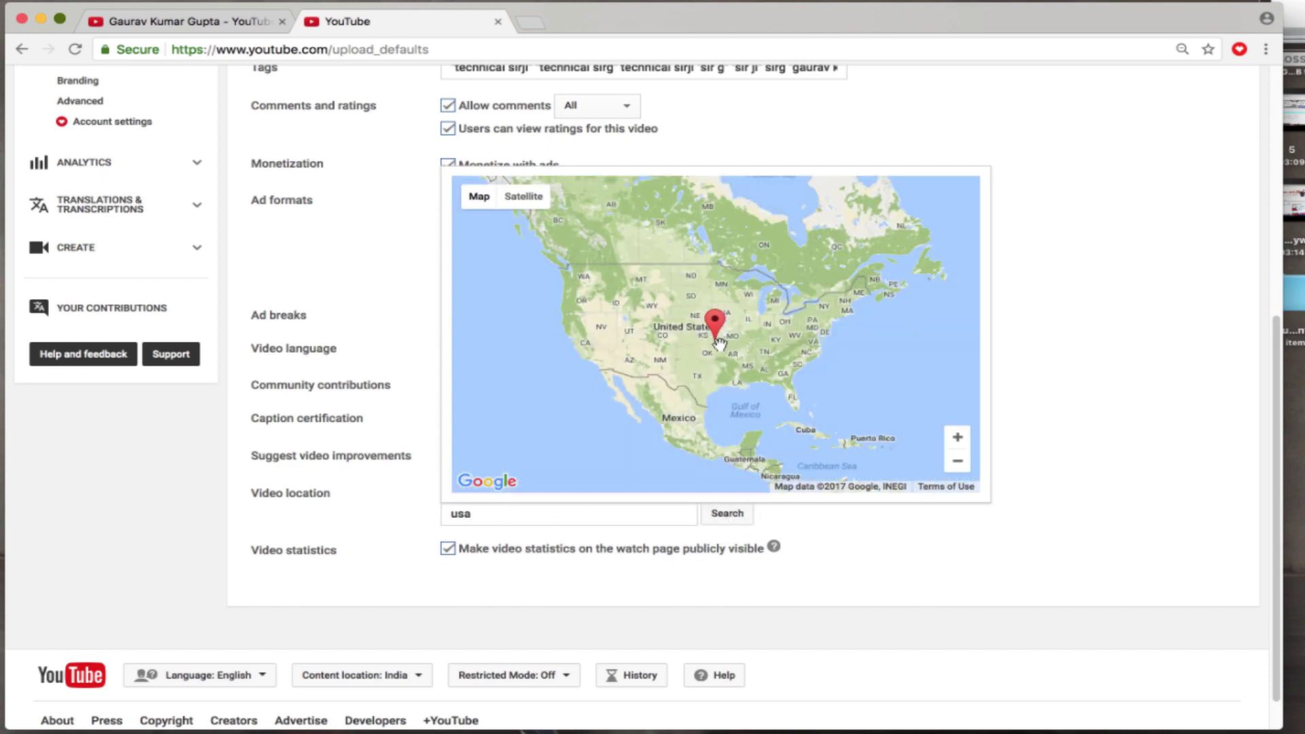
Shift the video location marker slightly west within the central United States and close the map.
left_click_drag(710, 332, 712, 327)
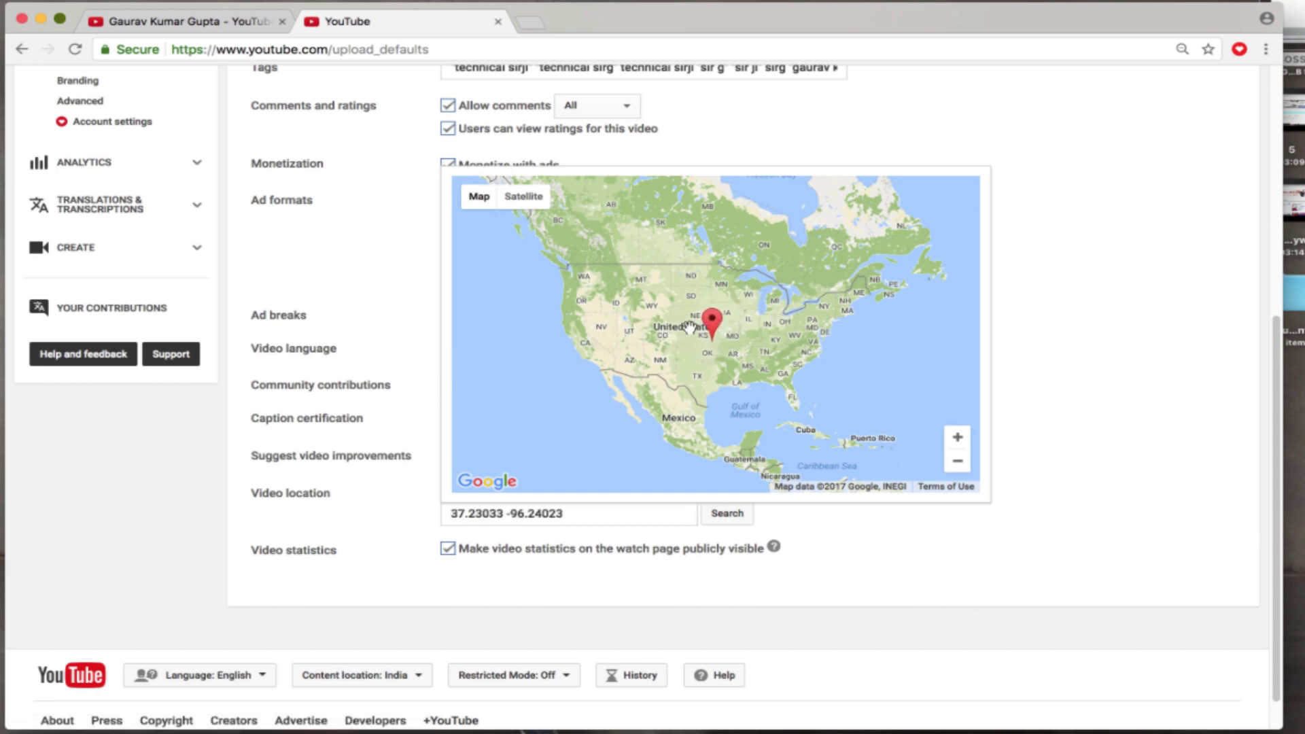
left_click(745, 511)
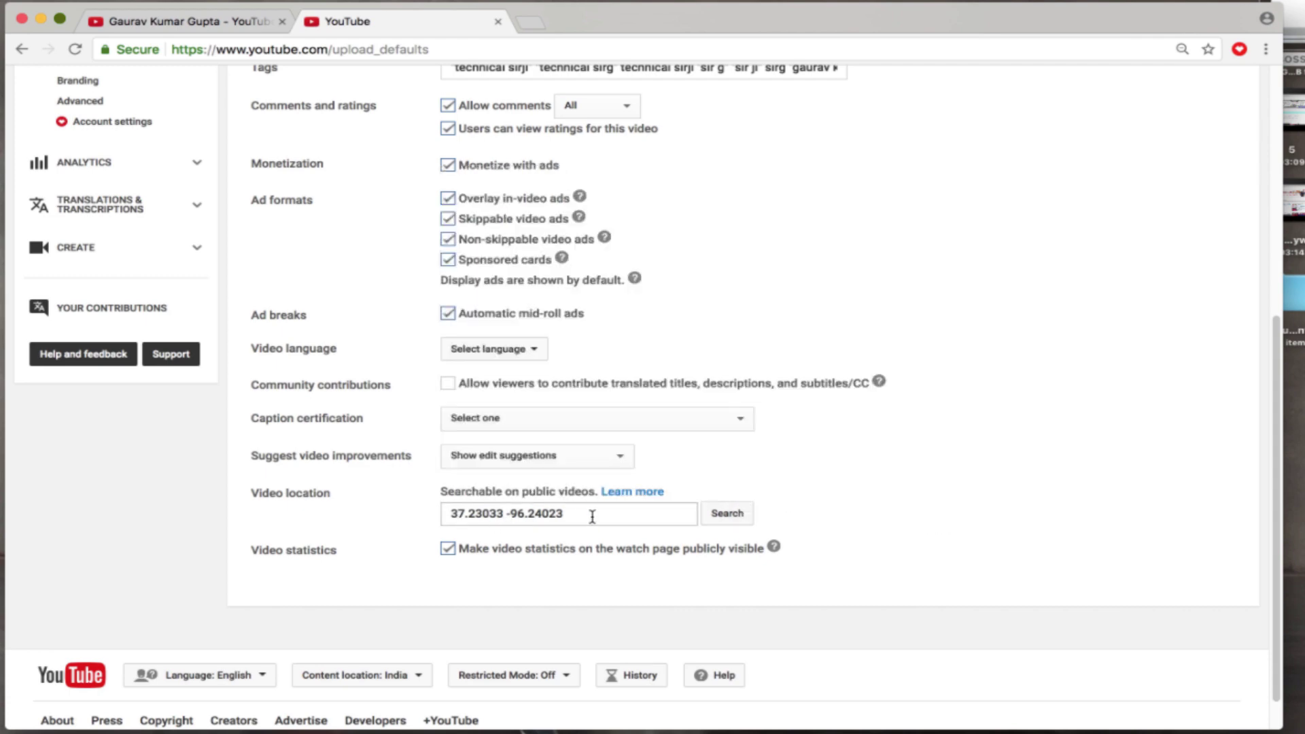
Replace the default video location with "india", look it up on the map, and save the upload defaults.
left_click_drag(629, 517, 441, 511)
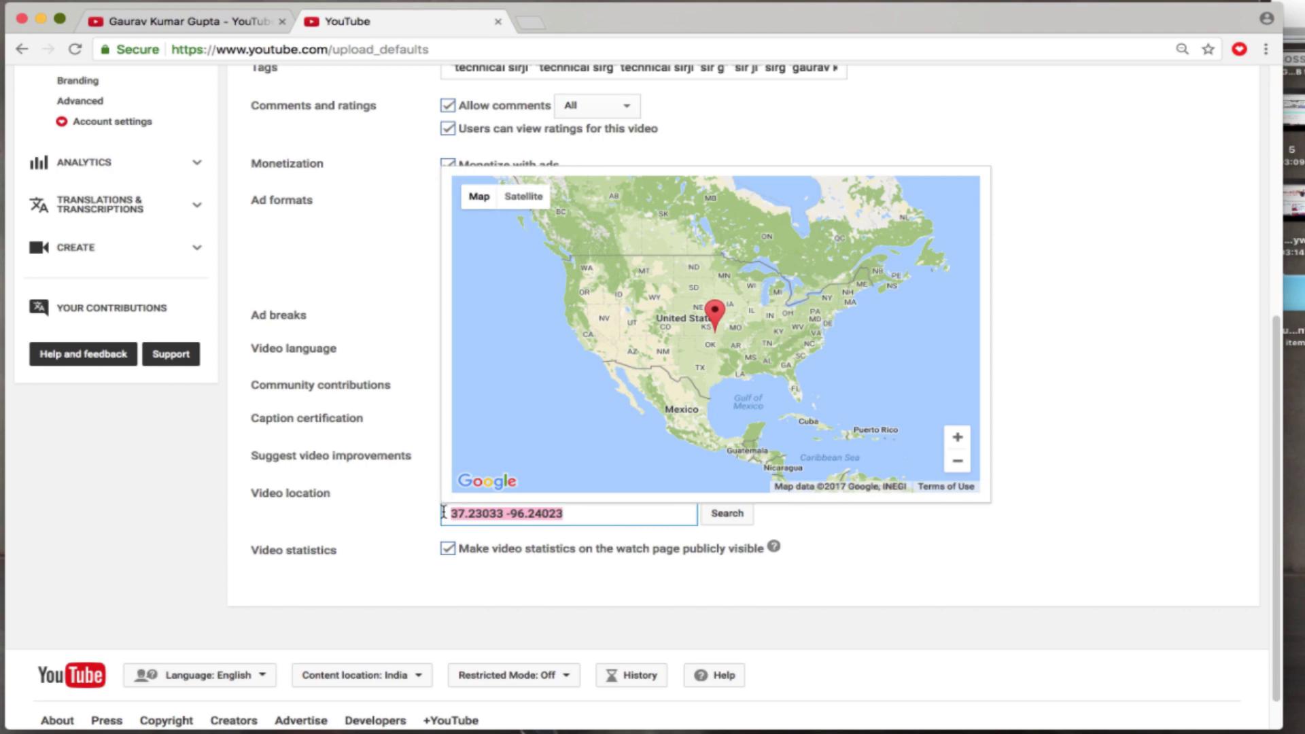
type("india")
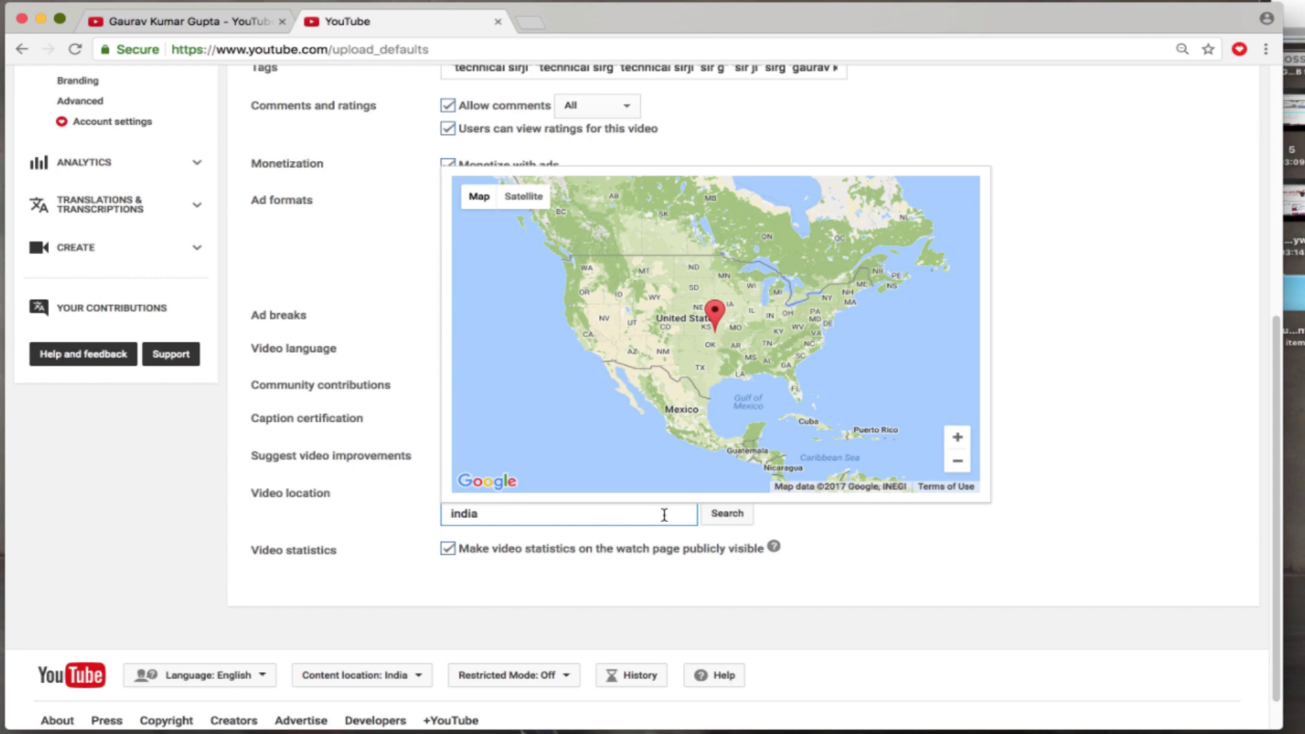
left_click(735, 521)
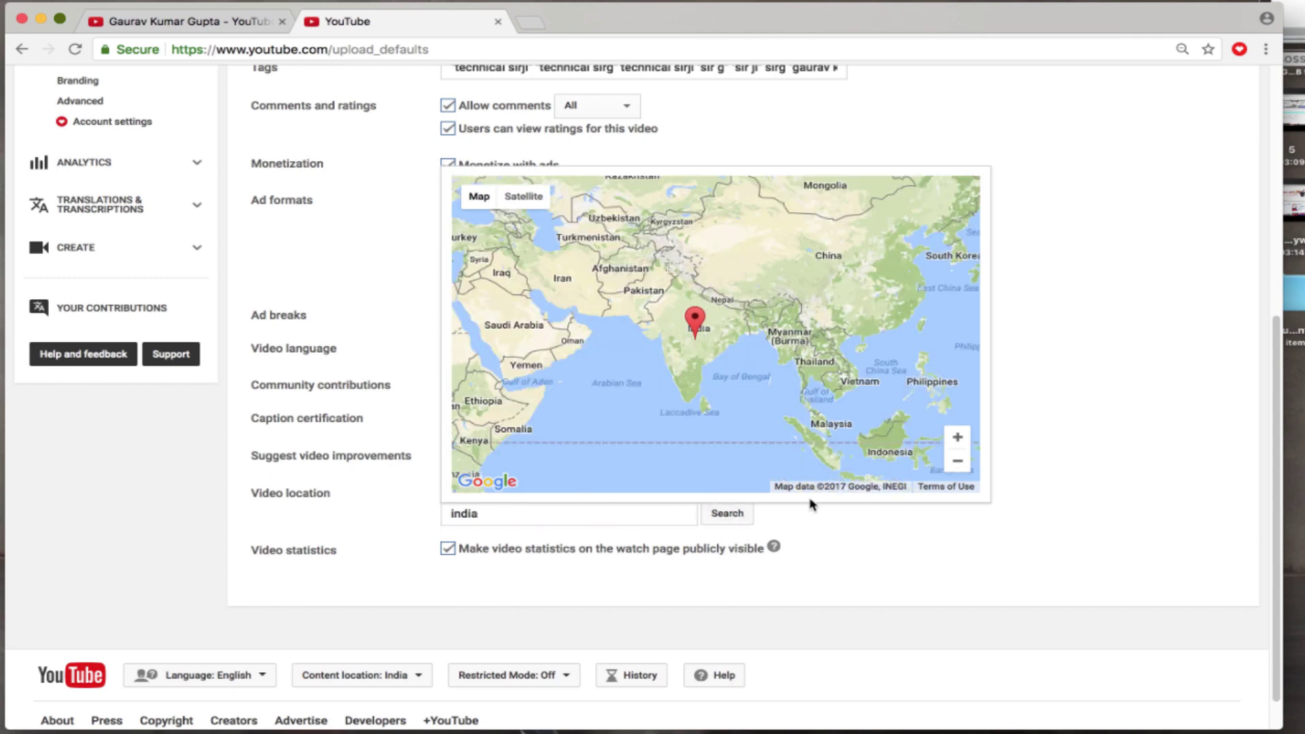
left_click(805, 515)
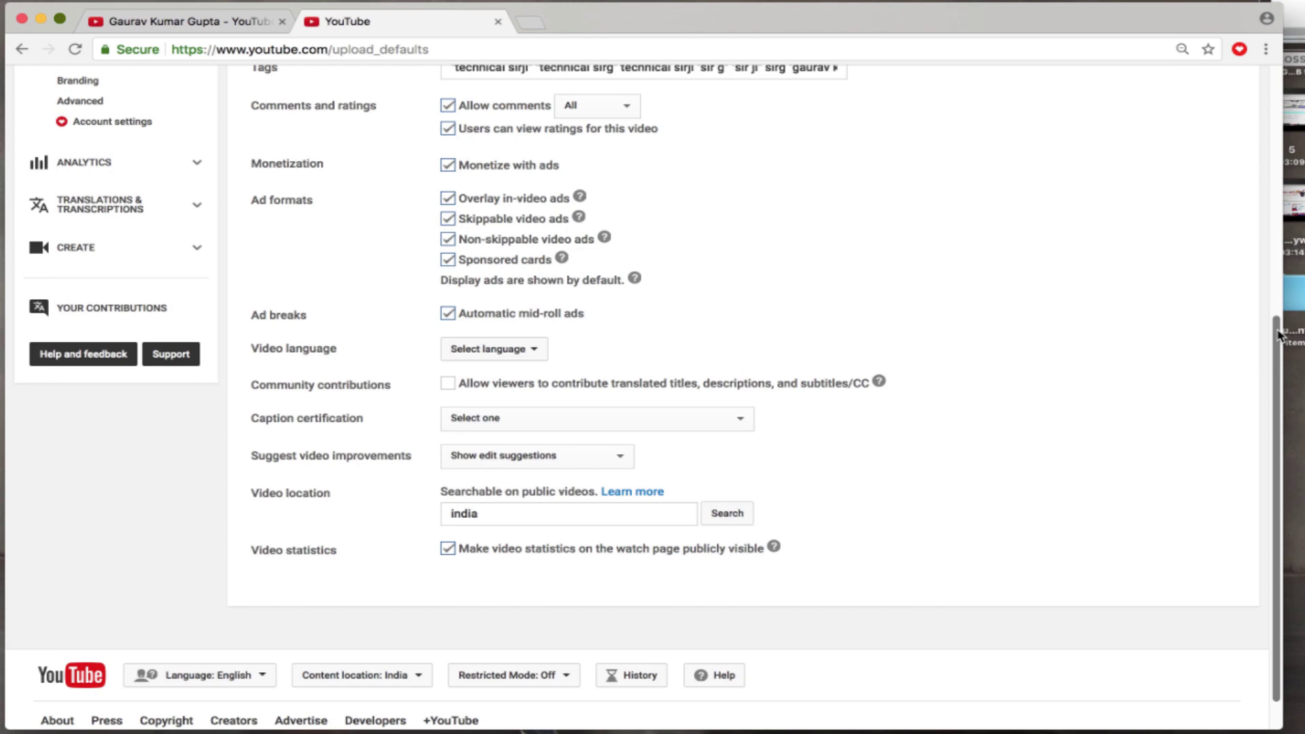
left_click_drag(1278, 333, 1277, 78)
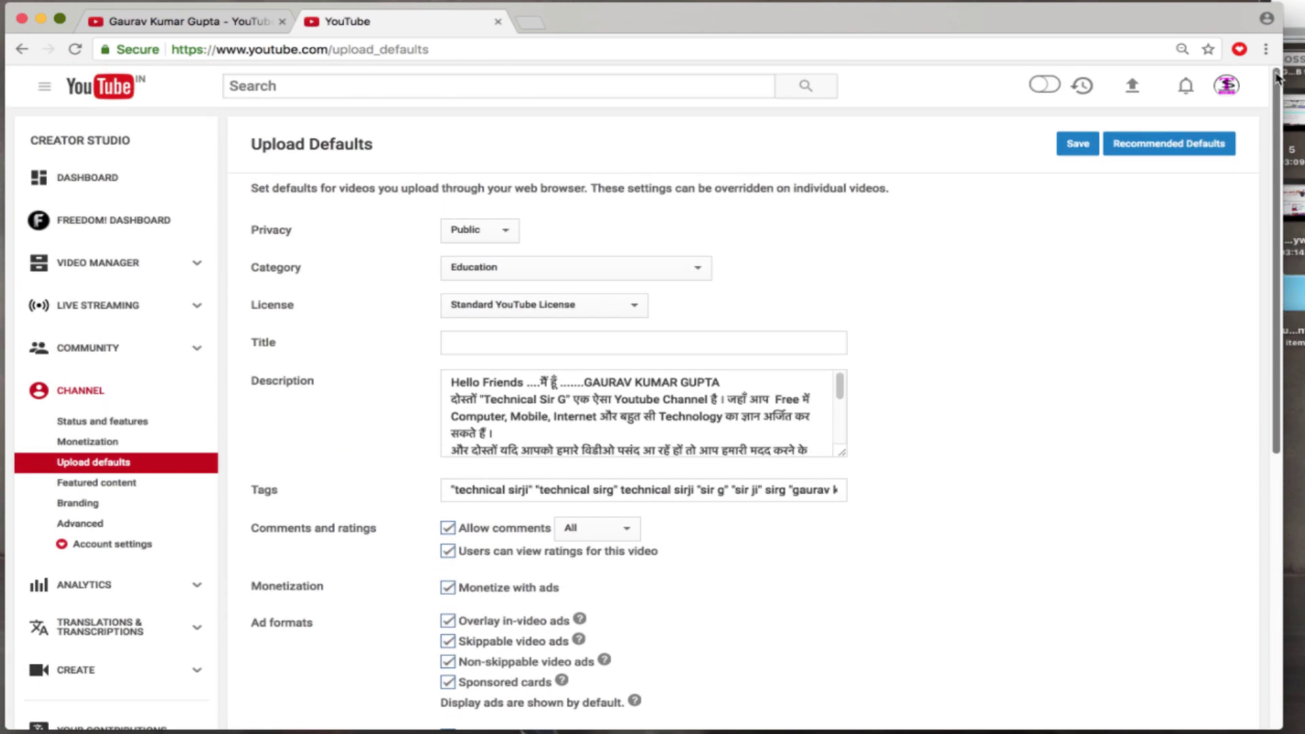
left_click(1074, 146)
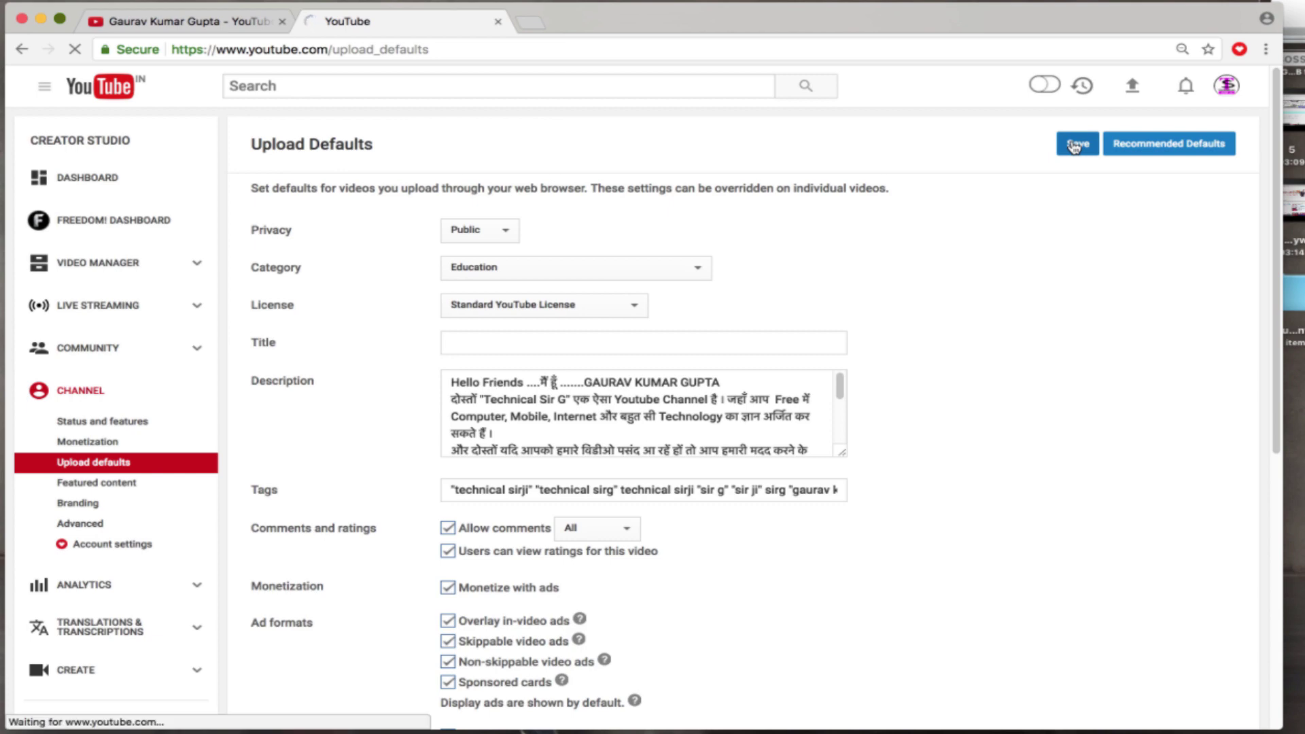